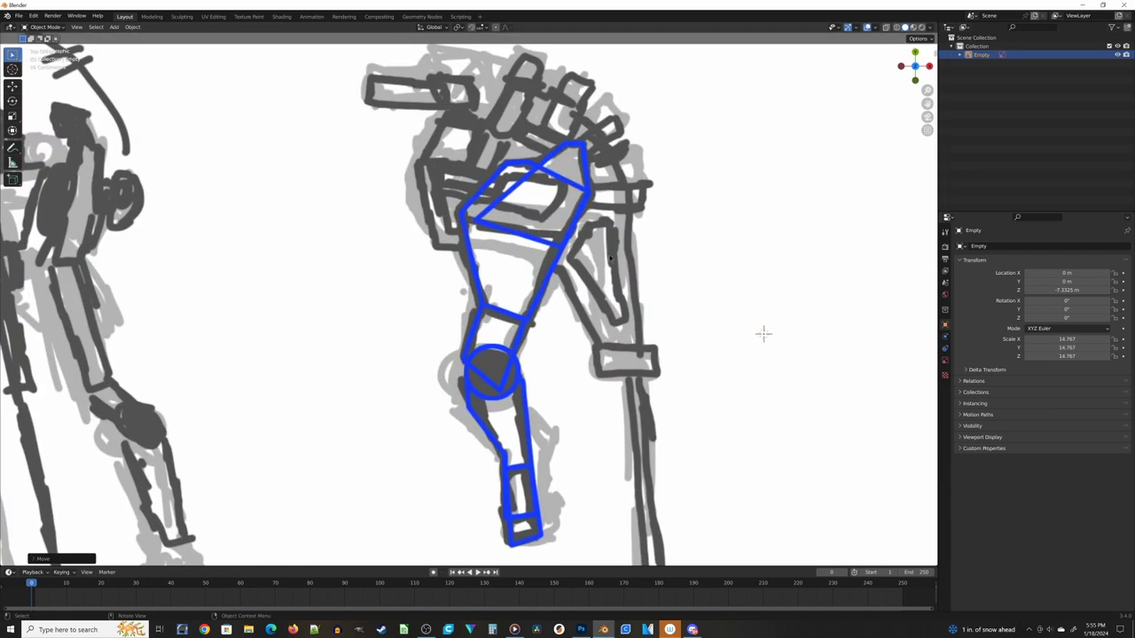
# Add a cube object and insert a cylinder with 6 vertices into its mesh
pyautogui.hotkey('shift', 'a')
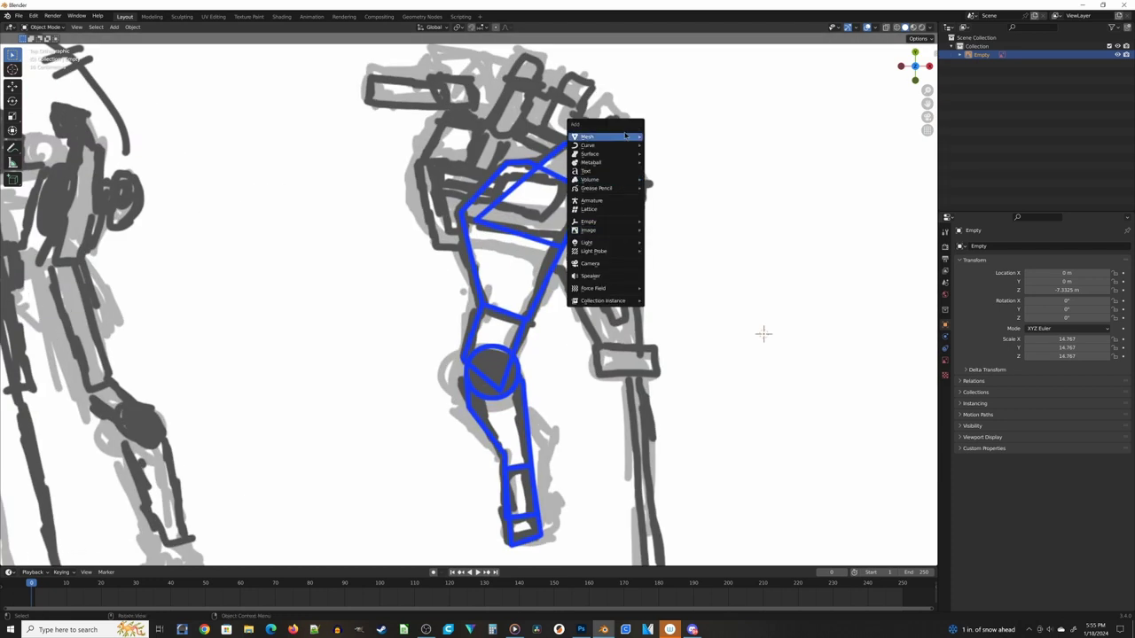
pyautogui.moveTo(627, 136)
pyautogui.click(667, 145)
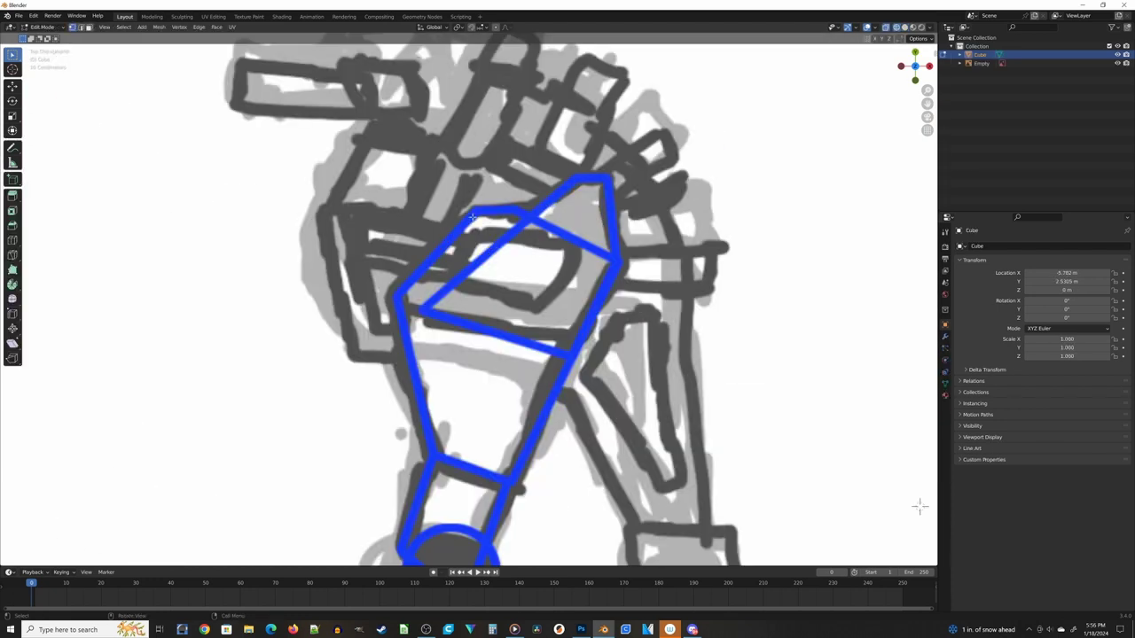
pyautogui.hotkey('shift', 'a')
pyautogui.click(484, 325)
pyautogui.click(114, 456)
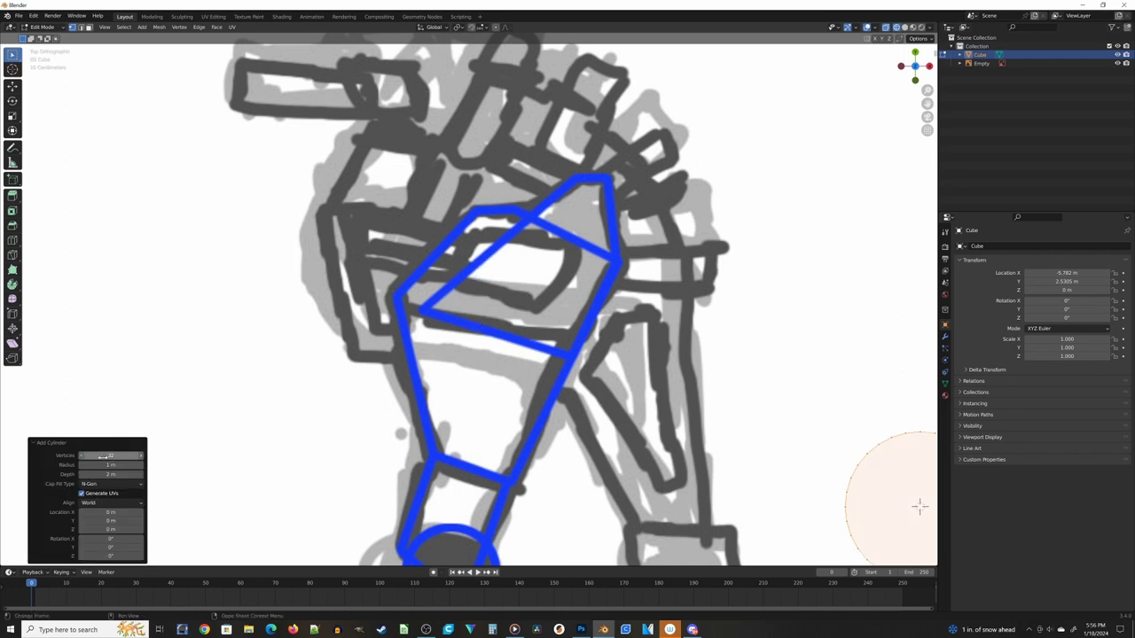
pyautogui.write('6')
pyautogui.press('Return')
# Move the six-sided cylinder onto the upper leg of the reference sketch and open its mesh for editing
pyautogui.press('Tab')
pyautogui.press('g')
pyautogui.click(507, 399)
pyautogui.press('Tab')
pyautogui.click(508, 410)
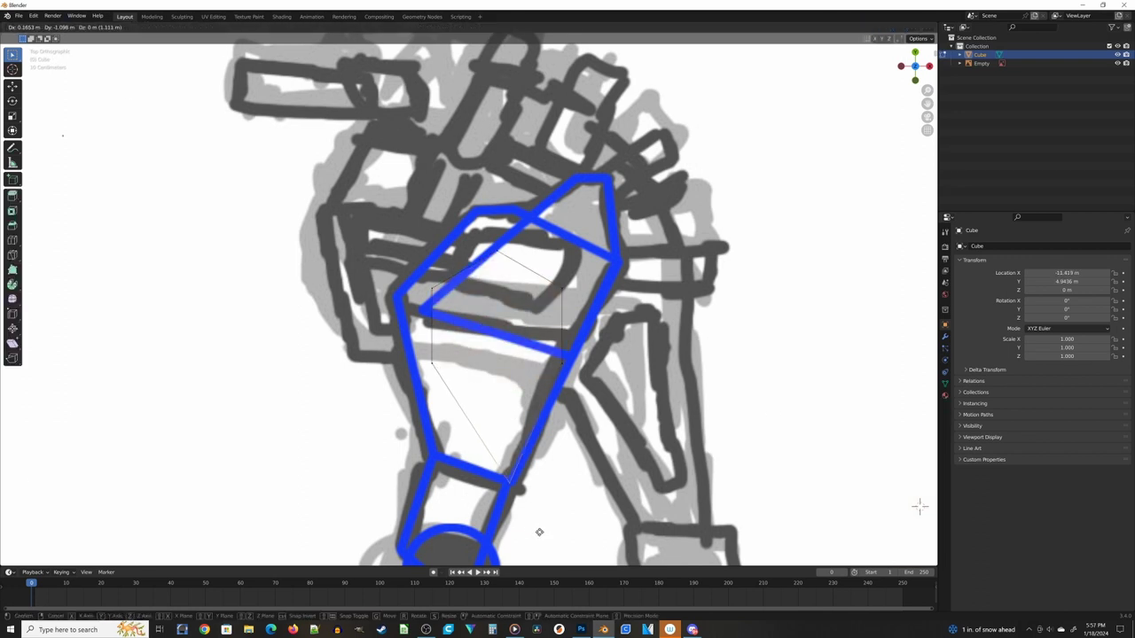
# Move the six-sided shape's corner vertices onto the blue upper-leg outline of the sketch
pyautogui.press('g')
pyautogui.click(492, 233)
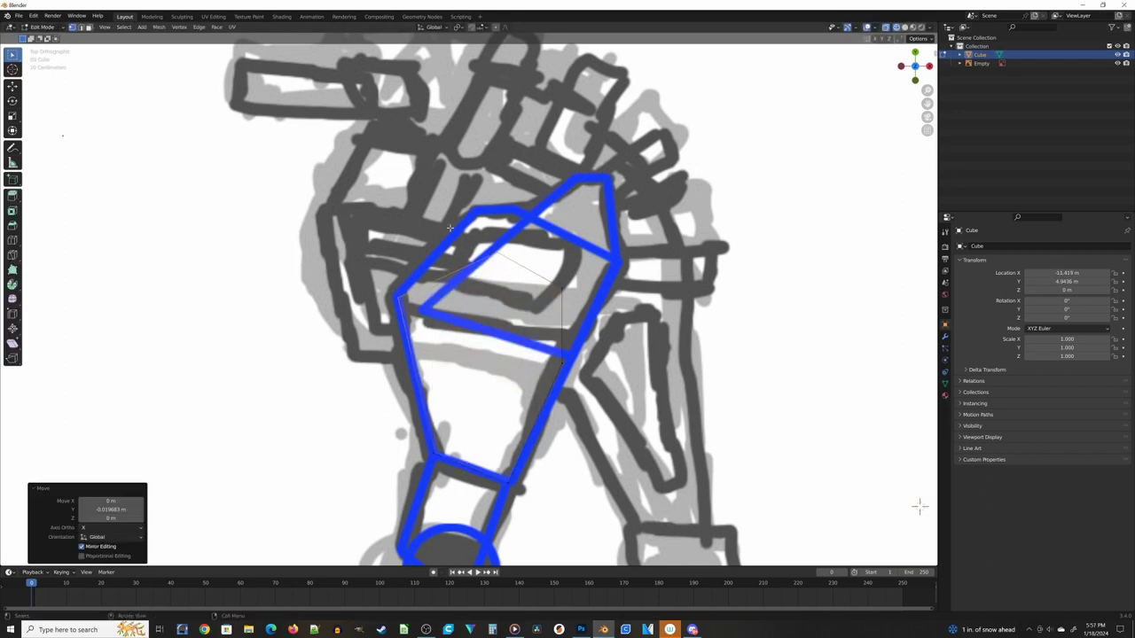
pyautogui.click(414, 306)
pyautogui.press('g')
pyautogui.click(578, 297)
pyautogui.press('g')
pyautogui.click(535, 219)
pyautogui.click(592, 376)
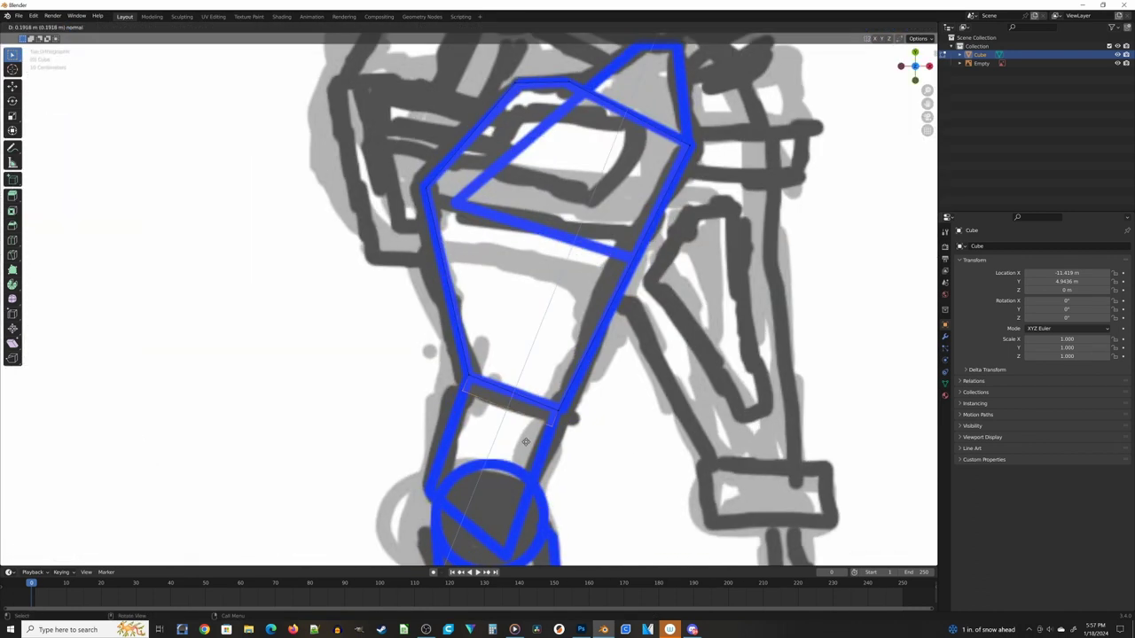
pyautogui.moveTo(627, 301); pyautogui.dragTo(673, 329)
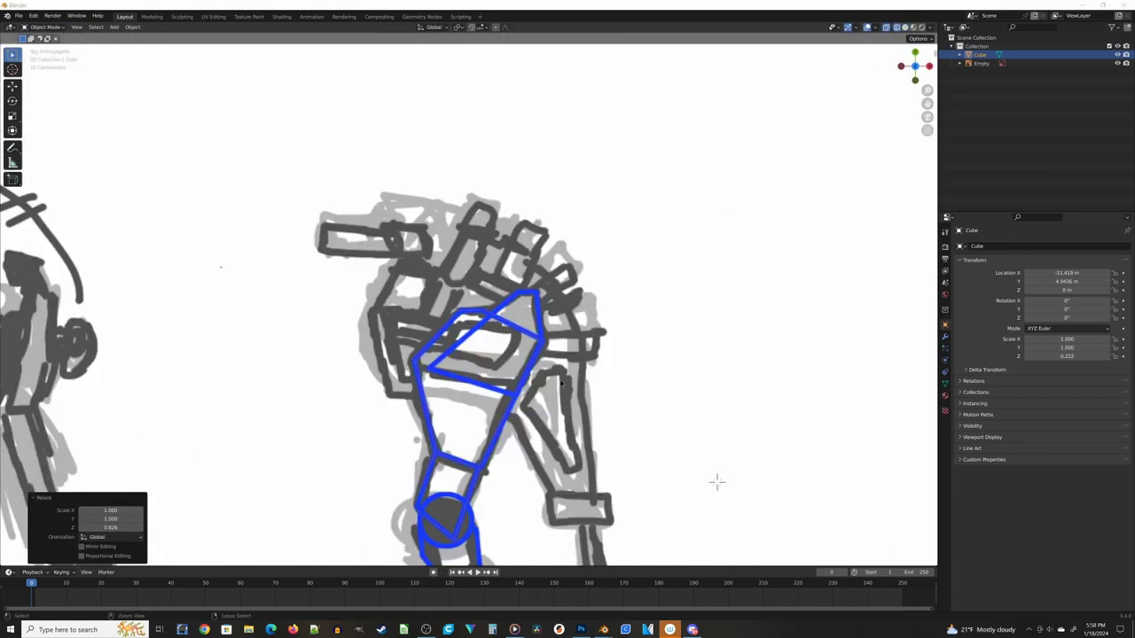
# Save the project file as Anti-Grav-Scout
pyautogui.hotkey('ctrl', 's')
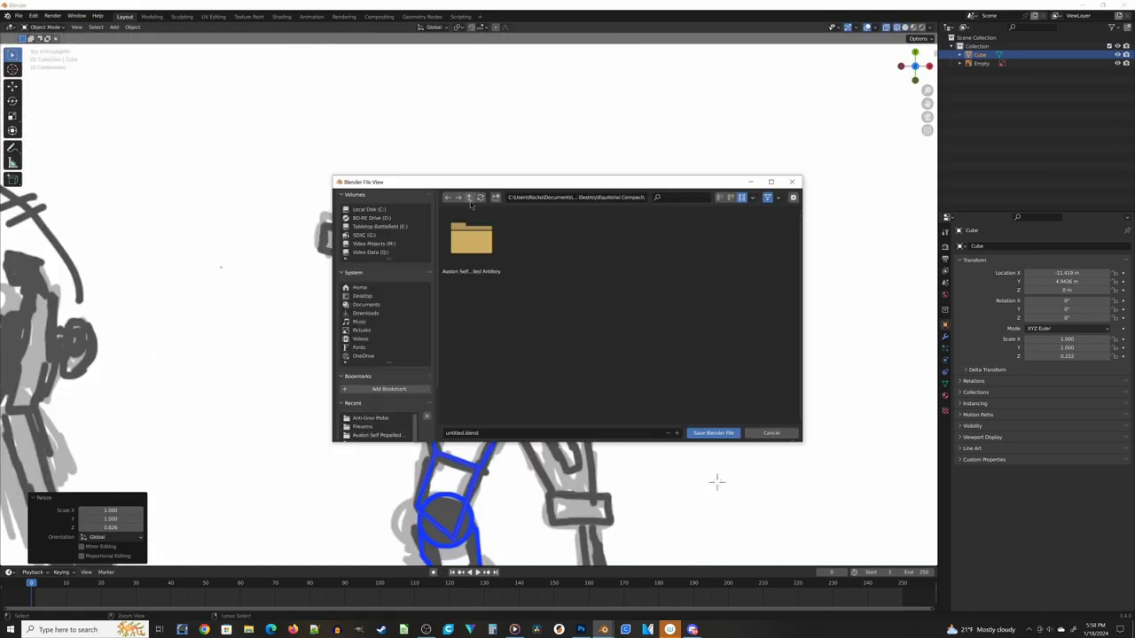
pyautogui.write('Anti-Grav-Scout')
pyautogui.press('Return')
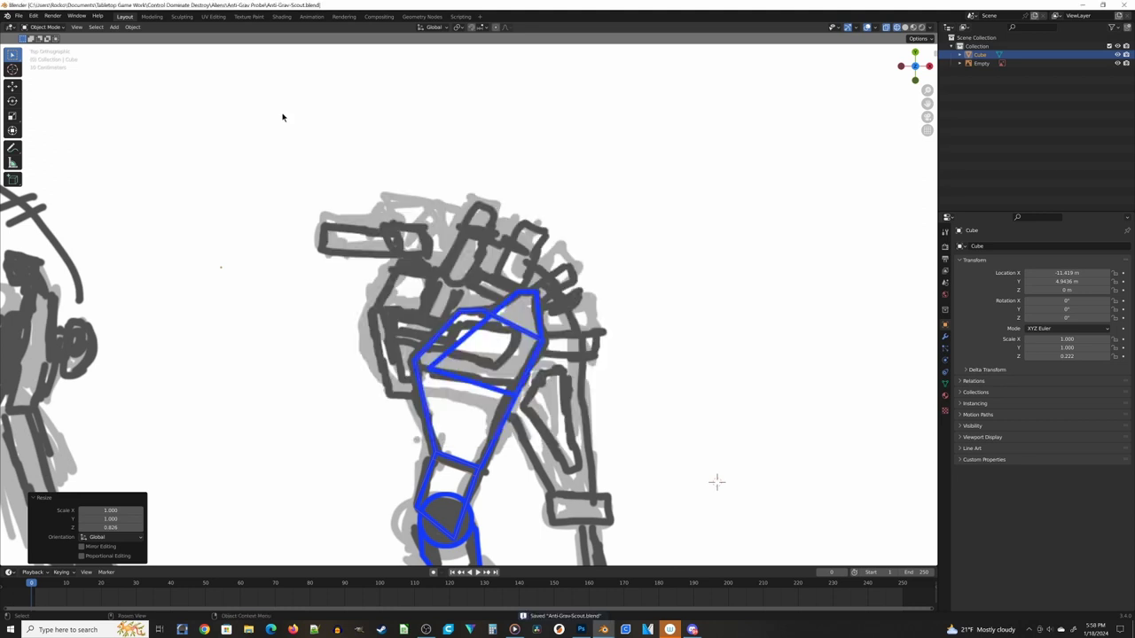
# Add a separate cylinder object with 5 vertices
pyautogui.scroll(4, 576, 263)
pyautogui.scroll(-4, 557, 111)
pyautogui.hotkey('shift', 'a')
pyautogui.moveTo(621, 332)
pyautogui.click(710, 382)
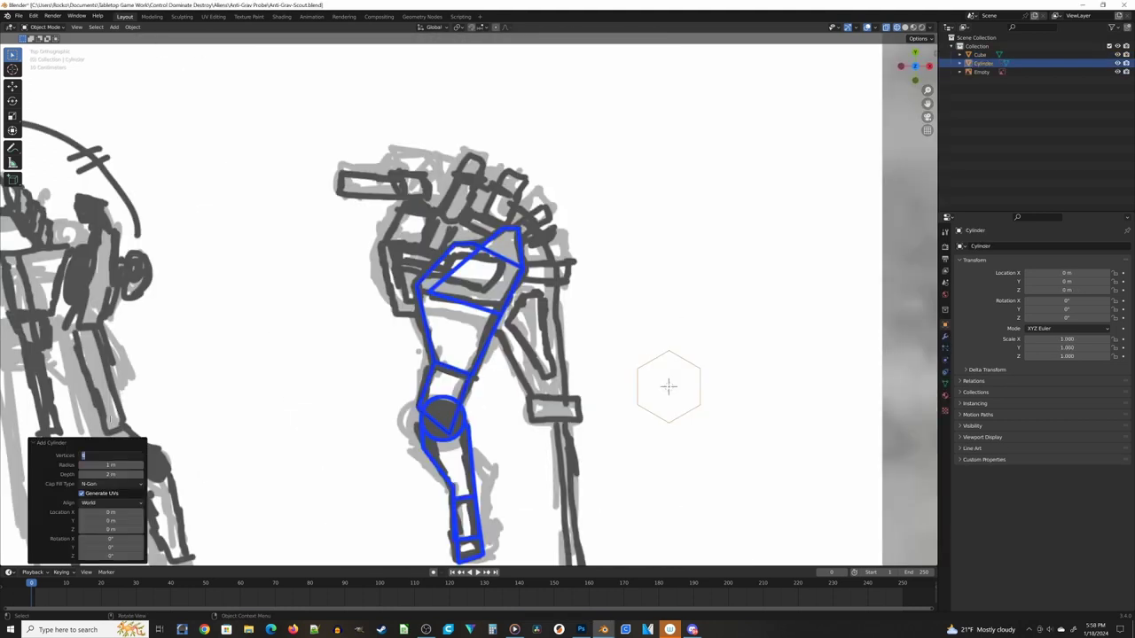
pyautogui.write('5')
pyautogui.press('Return')
# Move the five-sided cylinder onto the blue plate outline at the top of the leg
pyautogui.scroll(1, 478, 300)
pyautogui.press('Tab')
pyautogui.press('Tab')
pyautogui.press('g')
pyautogui.click(514, 256)
pyautogui.scroll(5, 499, 242)
pyautogui.press('g')
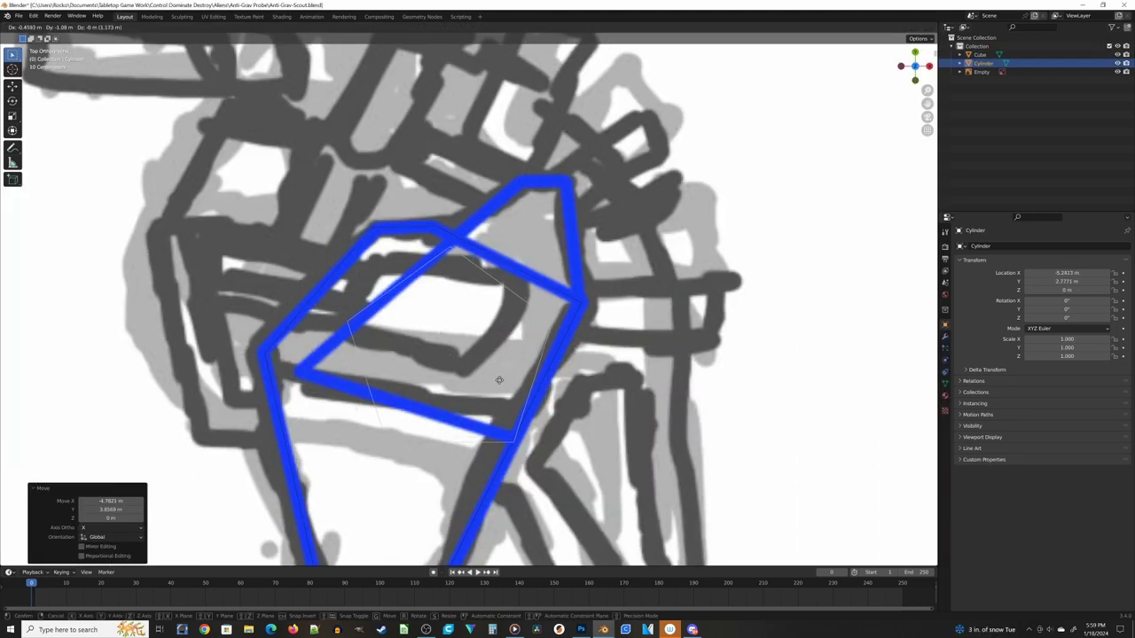
pyautogui.click(501, 376)
# Fit the five-sided cylinder's corner vertices to the blue plate outline
pyautogui.press('Tab')
pyautogui.press('b')
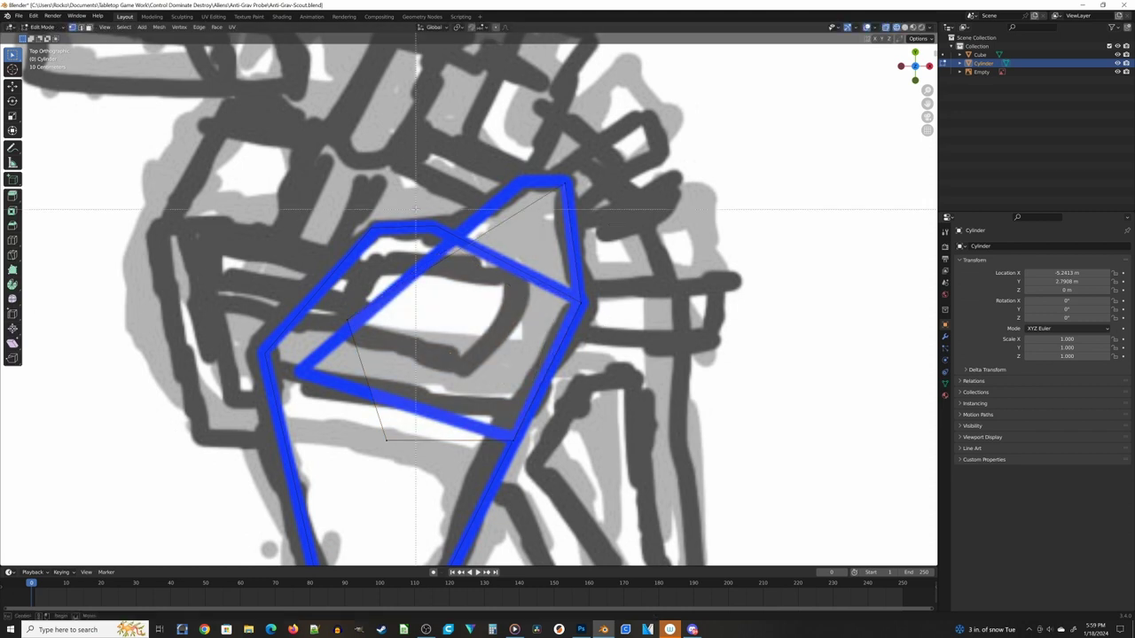
pyautogui.click(323, 388)
# Flatten the five-sided plate along Z and shift it vertically against the upper-leg piece
pyautogui.moveTo(355, 381); pyautogui.dragTo(487, 238, button='middle')
pyautogui.press('Tab')
pyautogui.press('s')
pyautogui.press('z')
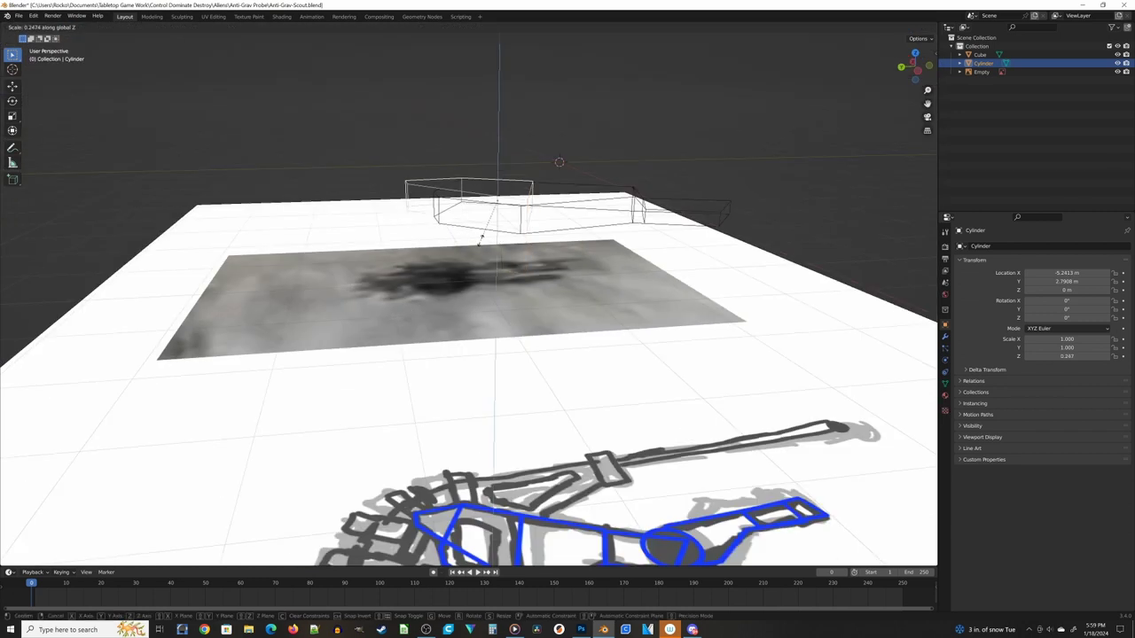
pyautogui.click(487, 239)
pyautogui.press('g')
pyautogui.press('z')
pyautogui.click(502, 218)
# Move the selected vertices of the five-sided plate along Z
pyautogui.press('Tab')
pyautogui.press('g')
pyautogui.press('z')
pyautogui.click(341, 86)
# In the side view, move a group of the plate's vertices along Z and save the file
pyautogui.moveTo(342, 87); pyautogui.dragTo(441, 79, button='middle')
pyautogui.press('KP_3')
pyautogui.moveTo(426, 177); pyautogui.dragTo(598, 218)
pyautogui.scroll(3, 600, 220)
pyautogui.press('g')
pyautogui.press('z')
pyautogui.click(618, 239)
pyautogui.press('Tab')
pyautogui.hotkey('shift', 'z')
pyautogui.hotkey('ctrl', 's')
# In the top view, move the plate's lower corner vertices exactly onto the blue outline's edge
pyautogui.moveTo(618, 239)
pyautogui.mouseDown(button='middle')
pyautogui.moveTo(630, 251)
pyautogui.moveTo(439, 345)
pyautogui.mouseUp(button='middle')
pyautogui.press('KP_7')
pyautogui.hotkey('shift', 'z')
pyautogui.scroll(5, 444, 266)
pyautogui.press('Tab')
pyautogui.scroll(5, 428, 266)
pyautogui.moveTo(385, 432); pyautogui.dragTo(491, 506)
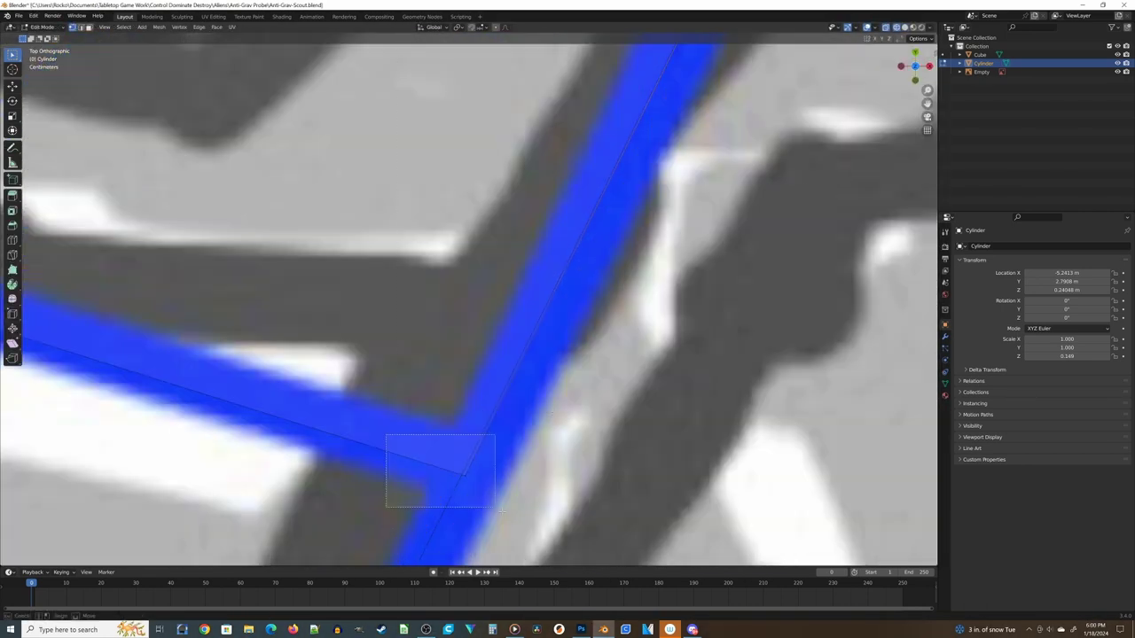
pyautogui.press('g')
pyautogui.click(491, 504)
# Scale the plate's outer corner vertices to 0 along X and move them onto the outline's corner
pyautogui.keyDown('shift'); pyautogui.moveTo(532, 292); pyautogui.dragTo(462, 518, button='middle'); pyautogui.keyUp('shift')
pyautogui.scroll(6, 650, 410)
pyautogui.scroll(-3, 709, 402)
pyautogui.scroll(3, 709, 402)
pyautogui.press('s')
pyautogui.hotkey('shift', 'z')
pyautogui.press('0')
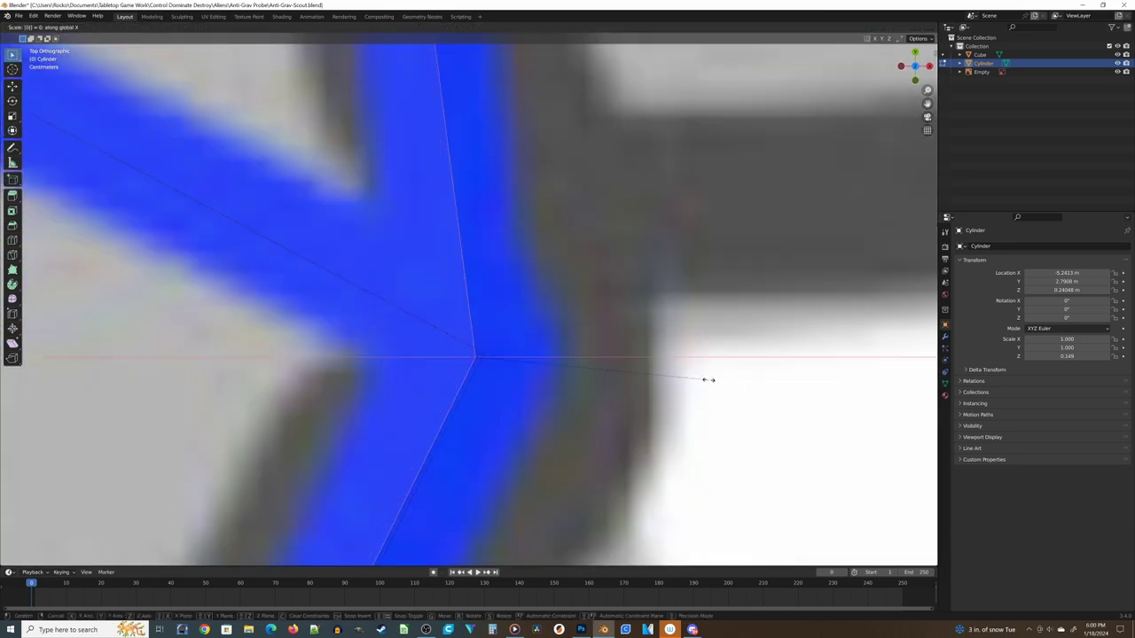
pyautogui.press('Return')
pyautogui.press('g')
pyautogui.click(718, 379)
# Save the updated project file
pyautogui.scroll(-12, 772, 544)
pyautogui.moveTo(773, 544); pyautogui.dragTo(465, 287, button='middle')
pyautogui.hotkey('ctrl', 's')
# Cut the plate with the Knife tool across the middle of its lower slanted edge
pyautogui.press('KP_7')
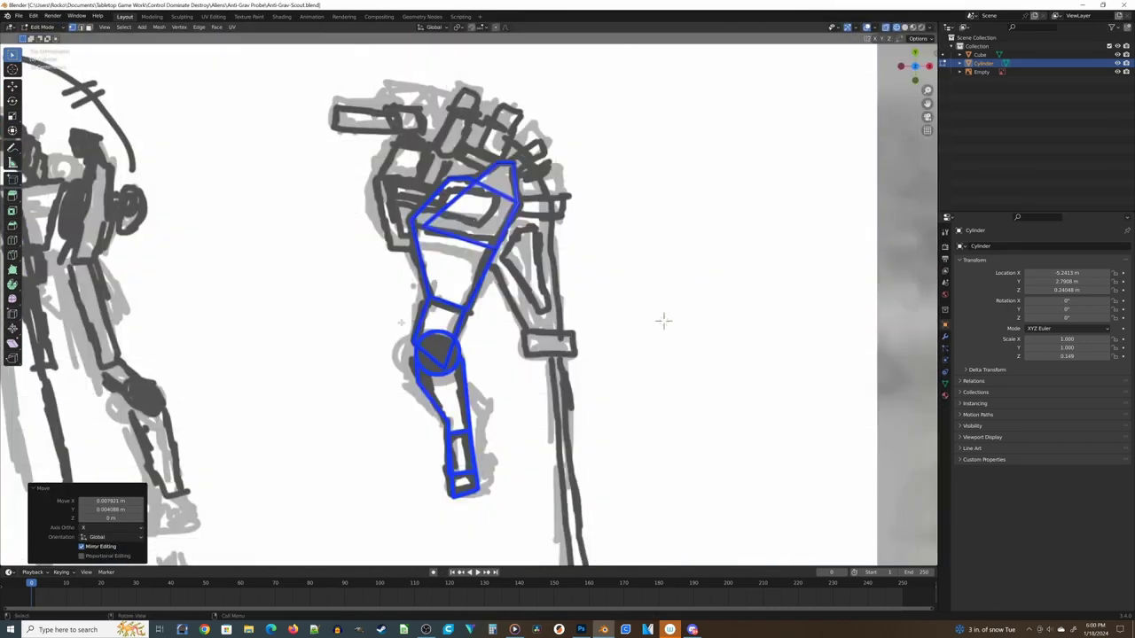
pyautogui.scroll(4, 805, 336)
pyautogui.keyDown('shift'); pyautogui.moveTo(635, 208); pyautogui.dragTo(630, 294, button='middle'); pyautogui.keyUp('shift')
pyautogui.scroll(6, 630, 294)
pyautogui.scroll(-5, 612, 346)
pyautogui.moveTo(612, 346); pyautogui.dragTo(525, 248, button='middle')
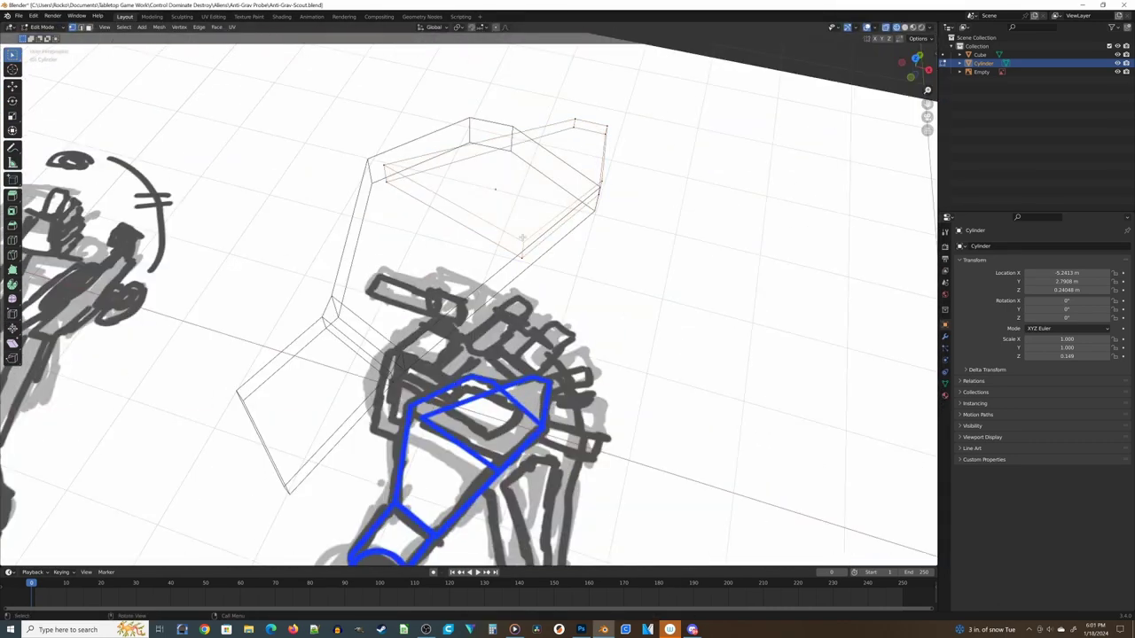
pyautogui.press('KP_3')
pyautogui.press('KP_7')
pyautogui.scroll(5, 467, 303)
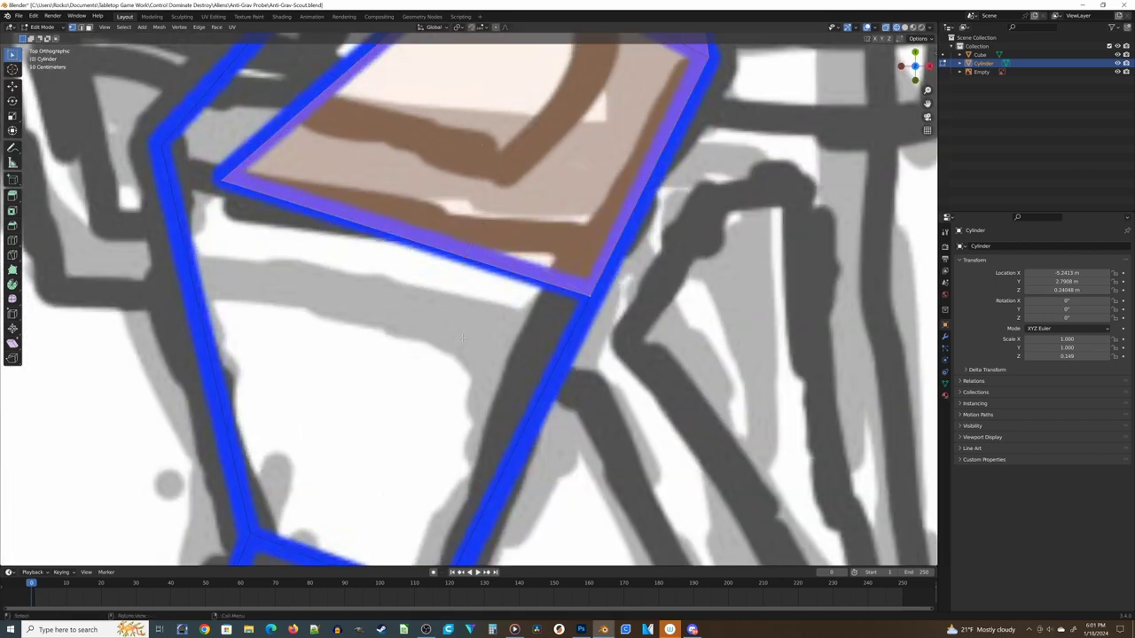
pyautogui.press('KP_1')
pyautogui.press('KP_7')
pyautogui.scroll(3, 446, 295)
pyautogui.press('k')
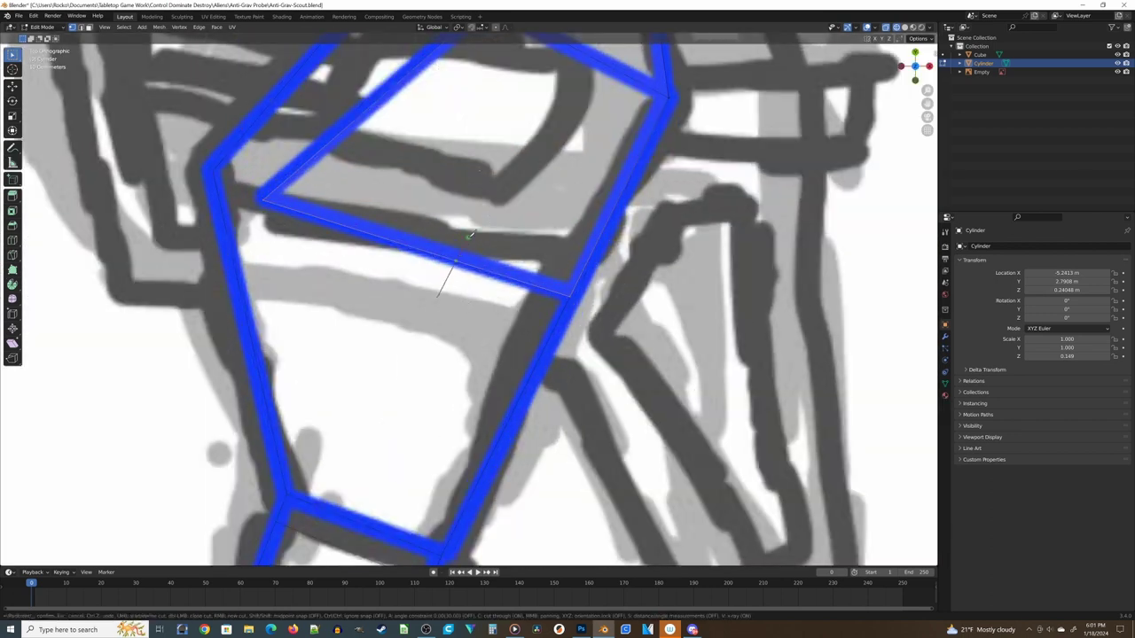
pyautogui.click(470, 236)
pyautogui.press('Return')
# Recalculate the plate's normals, then return to solid shading in Object Mode
pyautogui.moveTo(470, 236); pyautogui.dragTo(490, 168, button='middle')
pyautogui.press('z')
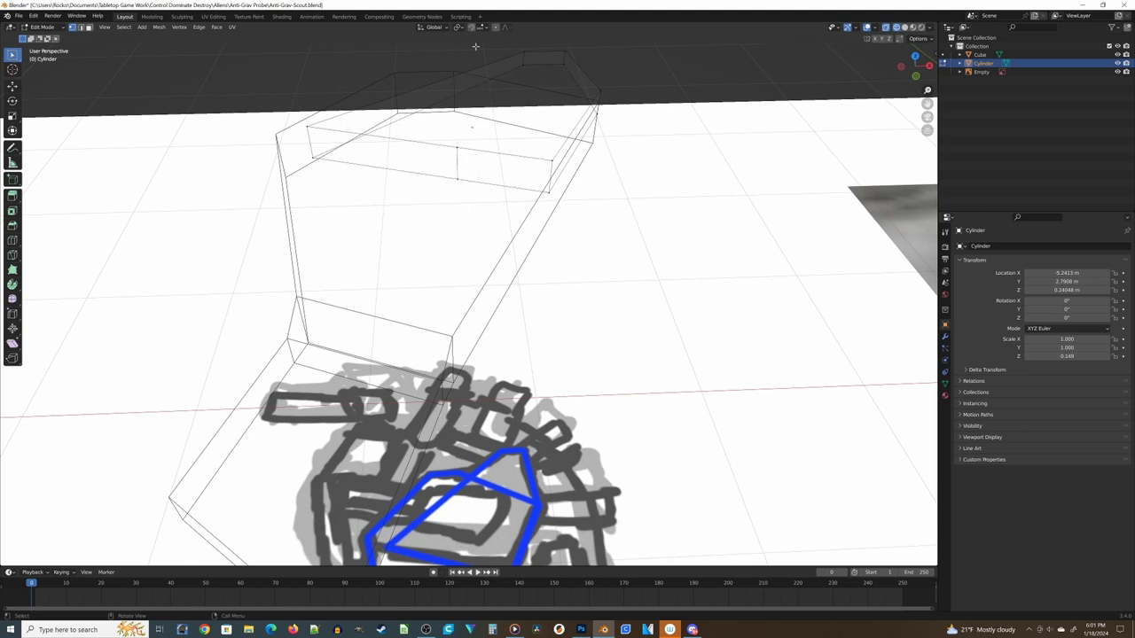
pyautogui.press('KP_1')
pyautogui.press('z')
pyautogui.moveTo(550, 129); pyautogui.dragTo(515, 162, button='middle')
pyautogui.click(683, 108)
pyautogui.moveTo(361, 94)
pyautogui.mouseDown(button='middle')
pyautogui.moveTo(461, 53)
pyautogui.moveTo(651, 101)
pyautogui.moveTo(671, 258)
pyautogui.moveTo(501, 209)
pyautogui.moveTo(530, 245)
pyautogui.mouseUp(button='middle')
pyautogui.hotkey('shift', 'n')
pyautogui.press('z')
pyautogui.click(533, 248)
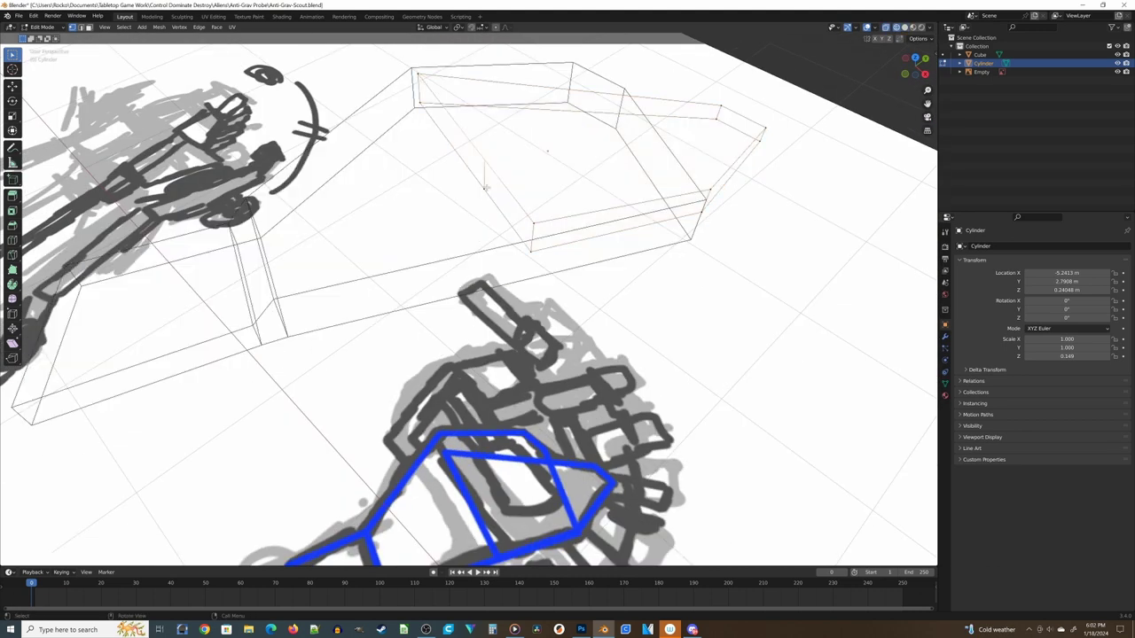
pyautogui.press('z')
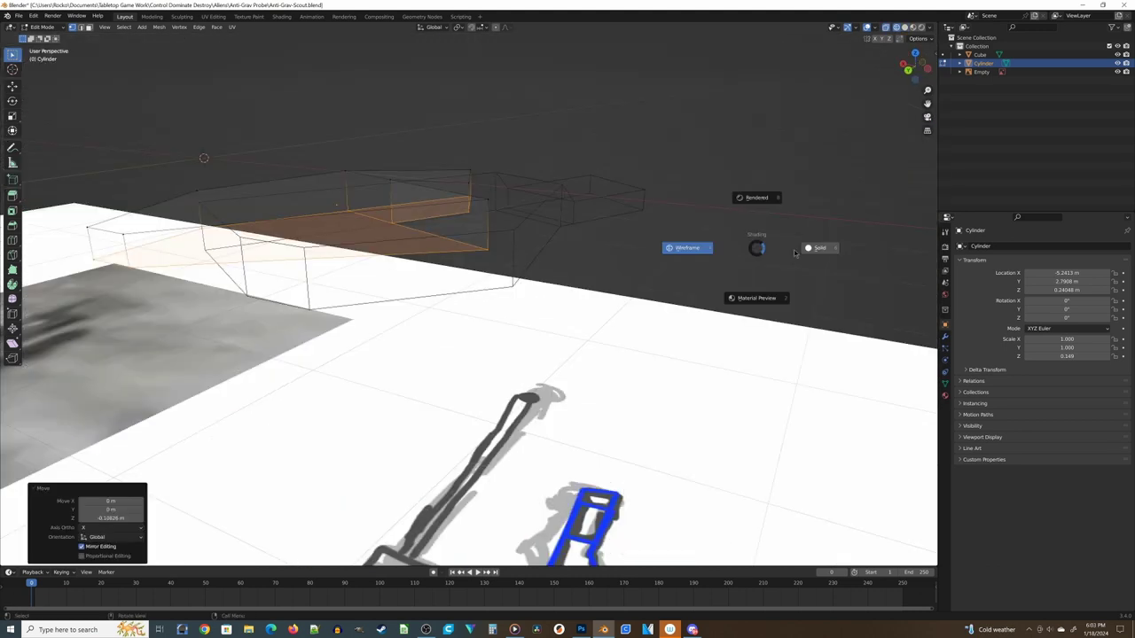
pyautogui.click(775, 247)
pyautogui.press('Tab')
# Apply the upper-leg piece's scale and bevel its upper outer edges by about 0.1 m
pyautogui.moveTo(146, 313); pyautogui.dragTo(247, 210, button='middle')
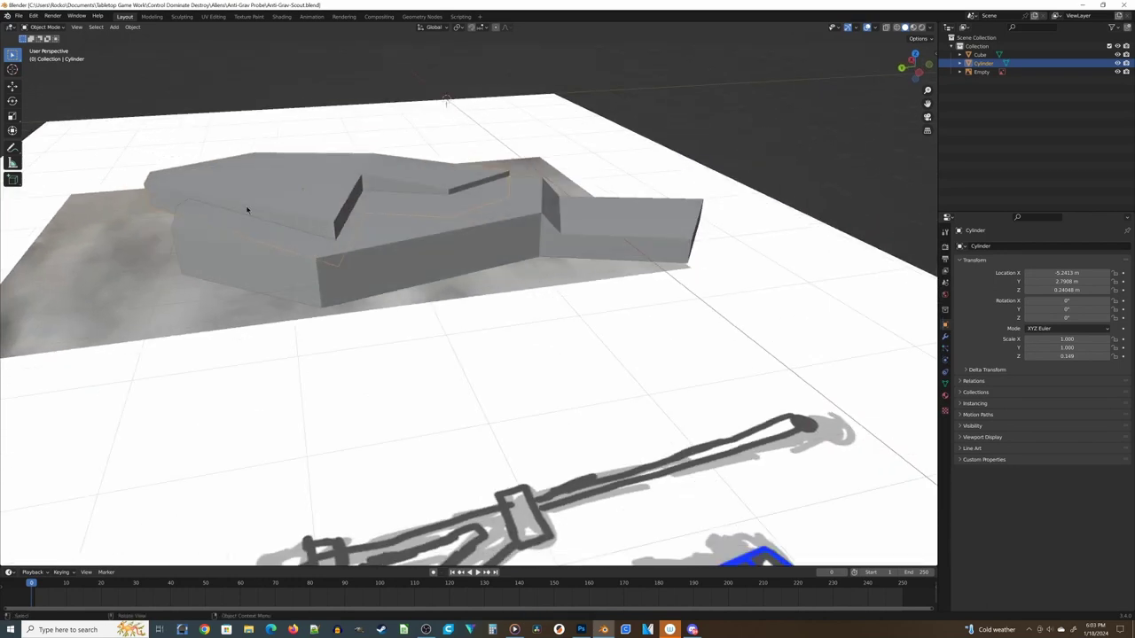
pyautogui.hotkey('ctrl', 'a')
pyautogui.click(408, 267)
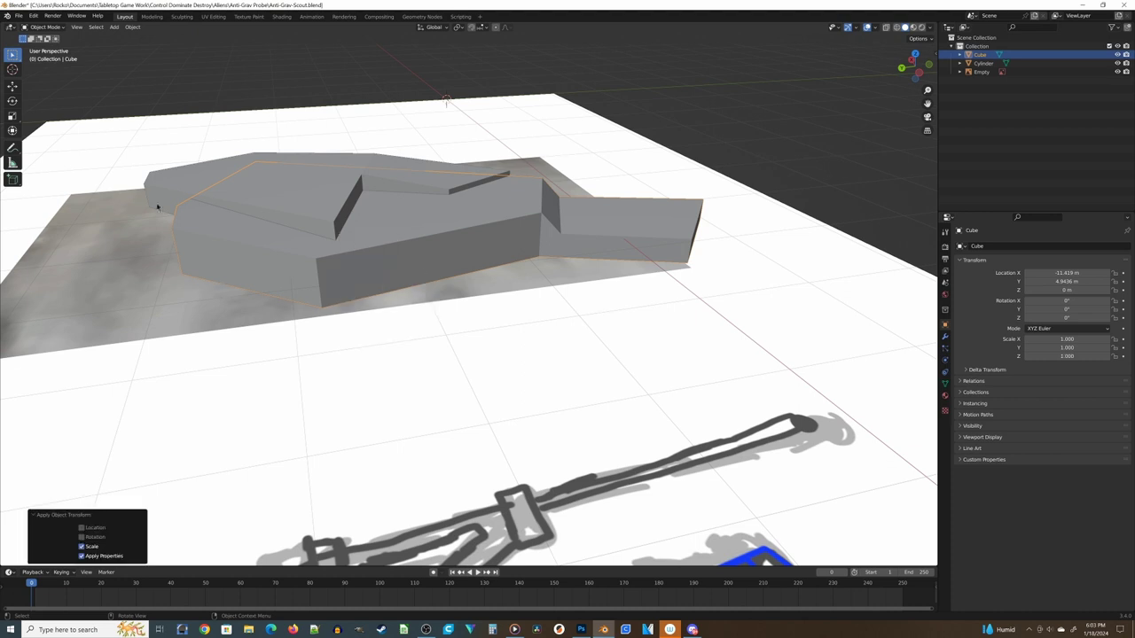
pyautogui.press('Tab')
pyautogui.moveTo(408, 267); pyautogui.dragTo(334, 395, button='middle')
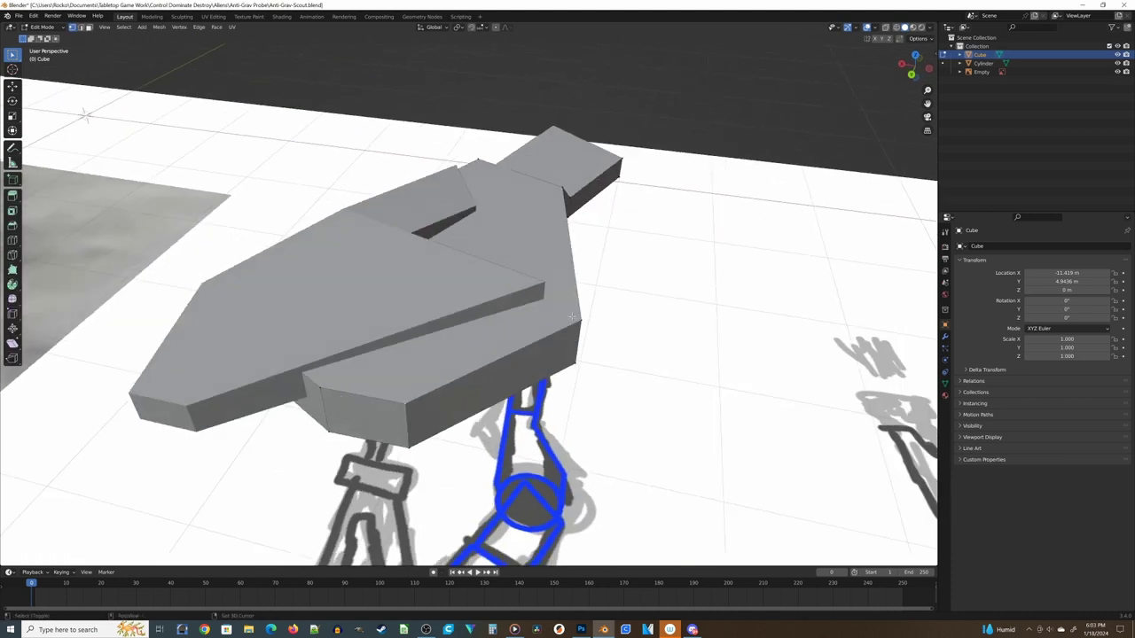
pyautogui.moveTo(573, 317); pyautogui.dragTo(507, 307, button='middle')
pyautogui.hotkey('ctrl', 'b')
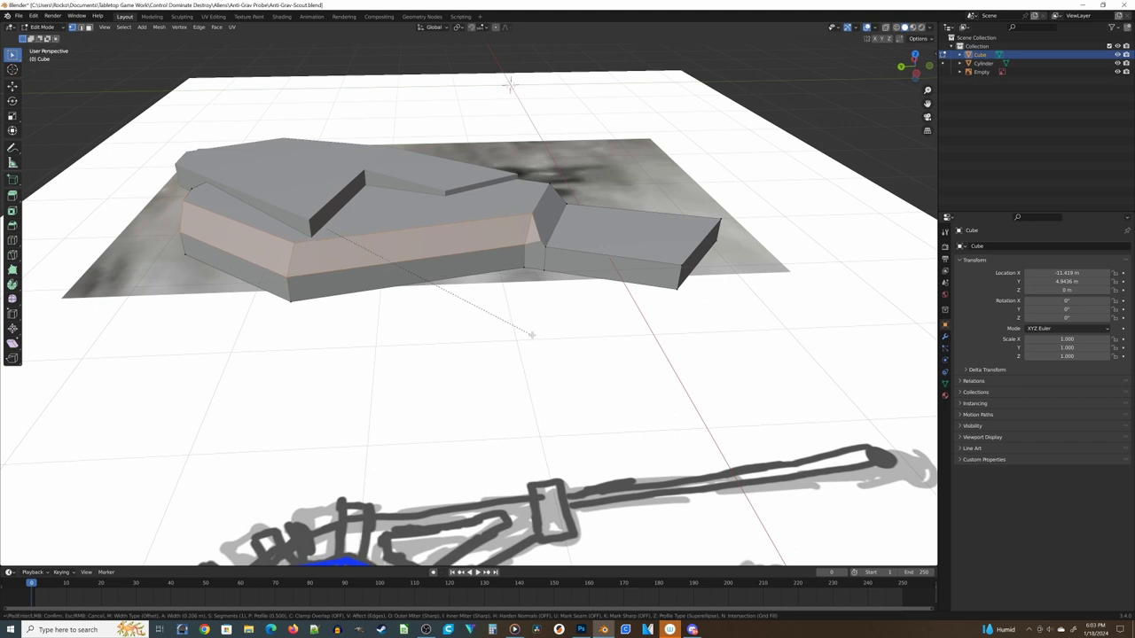
pyautogui.click(531, 335)
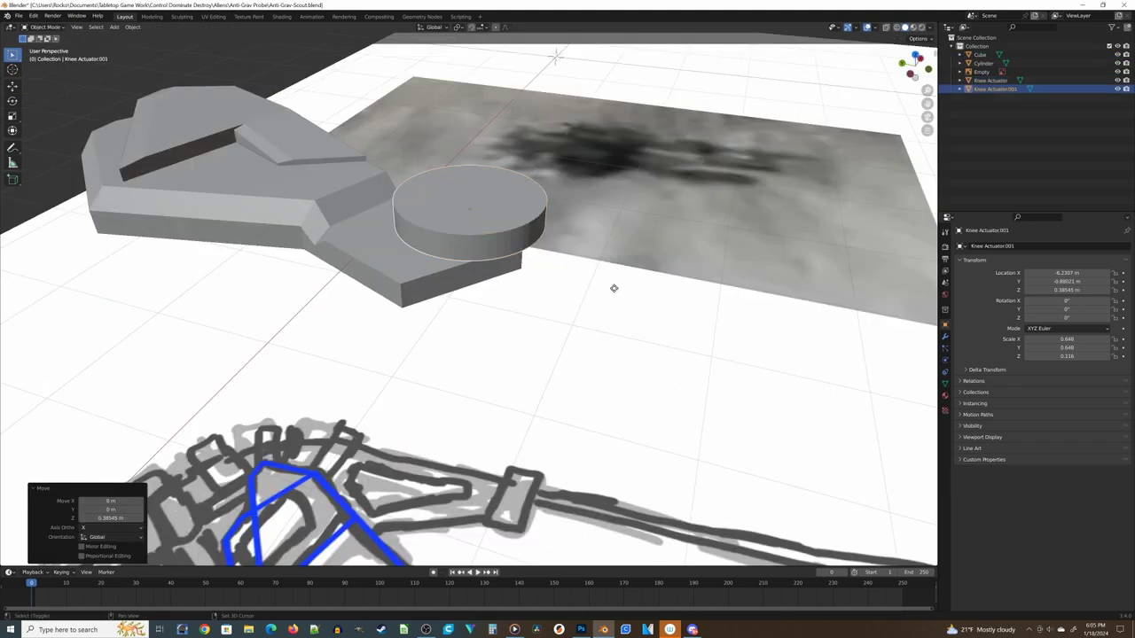
# Scale the duplicated knee disc about 2.4 times along Z and lower it about 0.27 m into the original disc
pyautogui.press('s')
pyautogui.press('z')
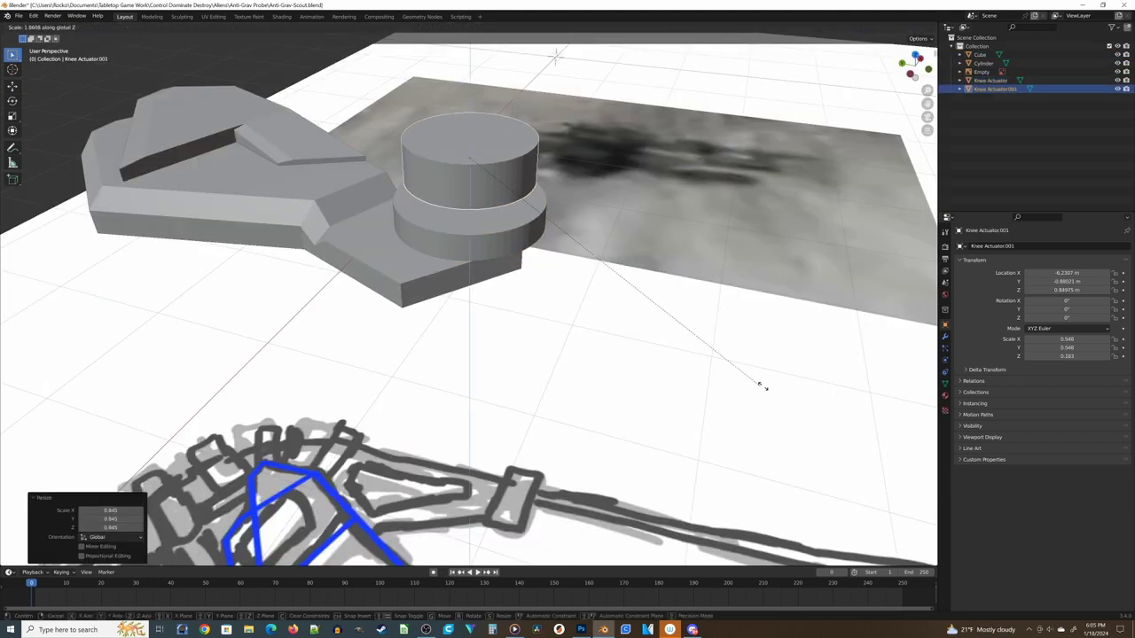
pyautogui.click(847, 452)
pyautogui.moveTo(847, 452); pyautogui.dragTo(644, 382, button='middle')
pyautogui.press('KP_1')
pyautogui.press('g')
pyautogui.press('z')
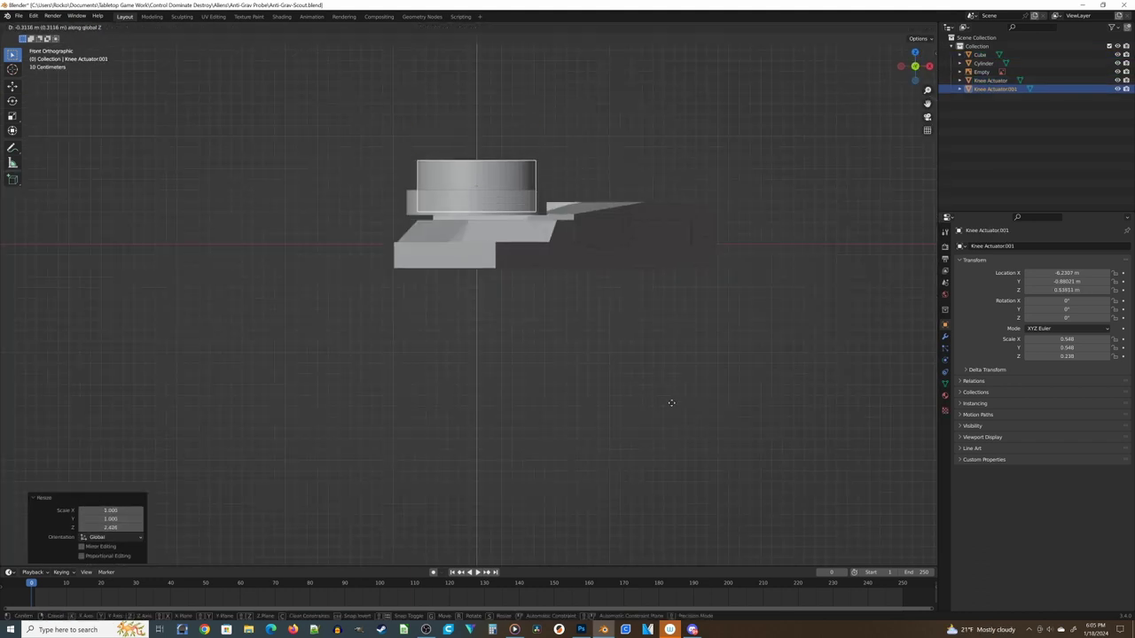
pyautogui.click(674, 403)
# In the front view, scale the wider Knee Actuator disc taller along Z
pyautogui.moveTo(479, 146)
pyautogui.mouseDown(button='middle')
pyautogui.moveTo(566, 213)
pyautogui.moveTo(473, 196)
pyautogui.mouseUp(button='middle')
pyautogui.press('z')
pyautogui.click(403, 195)
pyautogui.moveTo(612, 262); pyautogui.dragTo(578, 245, button='middle')
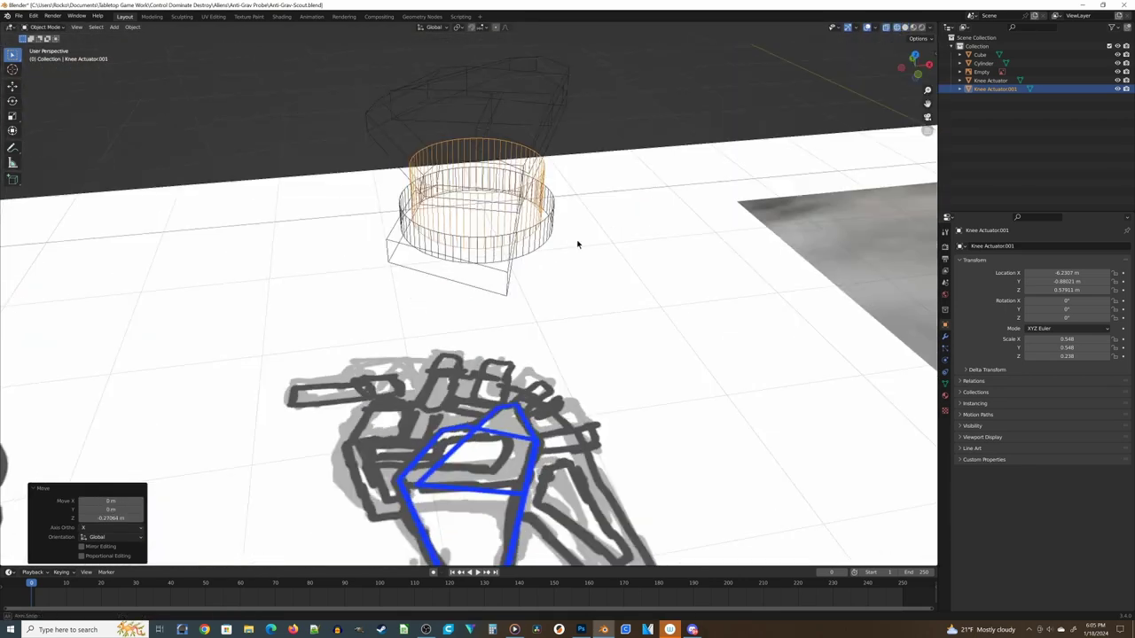
pyautogui.press('KP_1')
pyautogui.scroll(2, 583, 171)
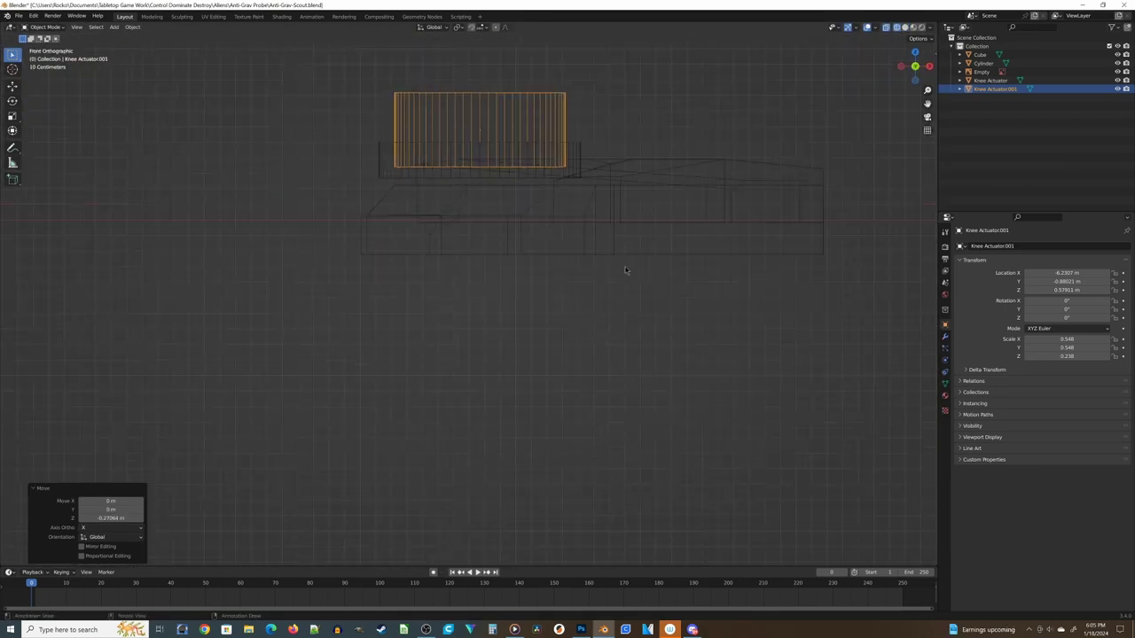
pyautogui.click(583, 171)
pyautogui.press('s')
pyautogui.press('z')
pyautogui.click(646, 207)
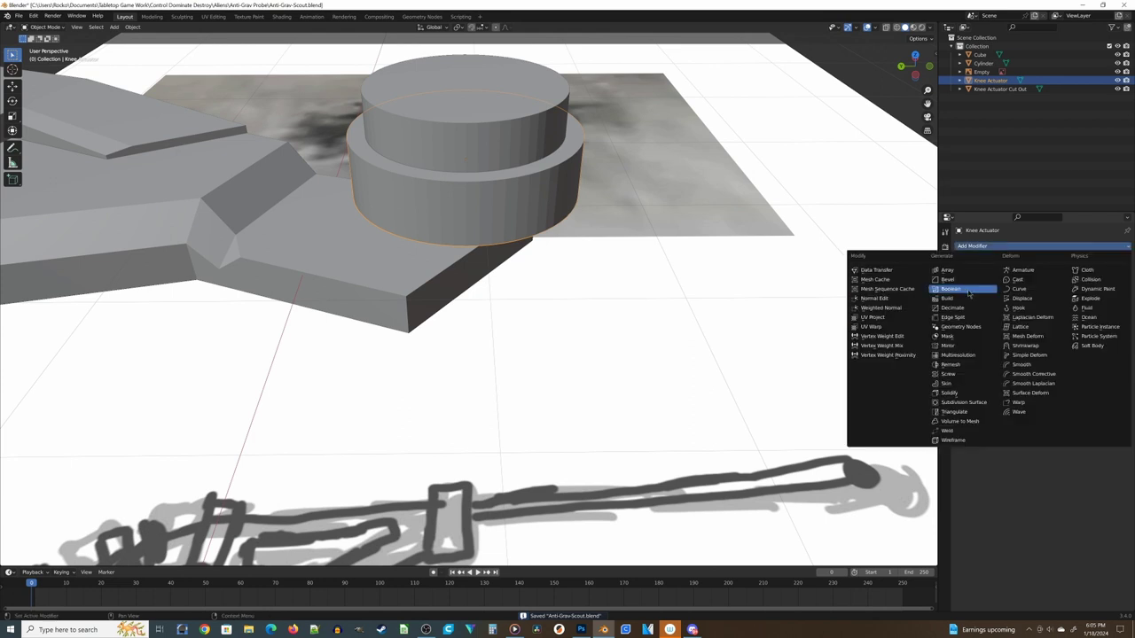
# Set Knee Actuator Cut Out as the cutter object of the Knee Actuator's Boolean Difference modifier
pyautogui.click(1071, 293)
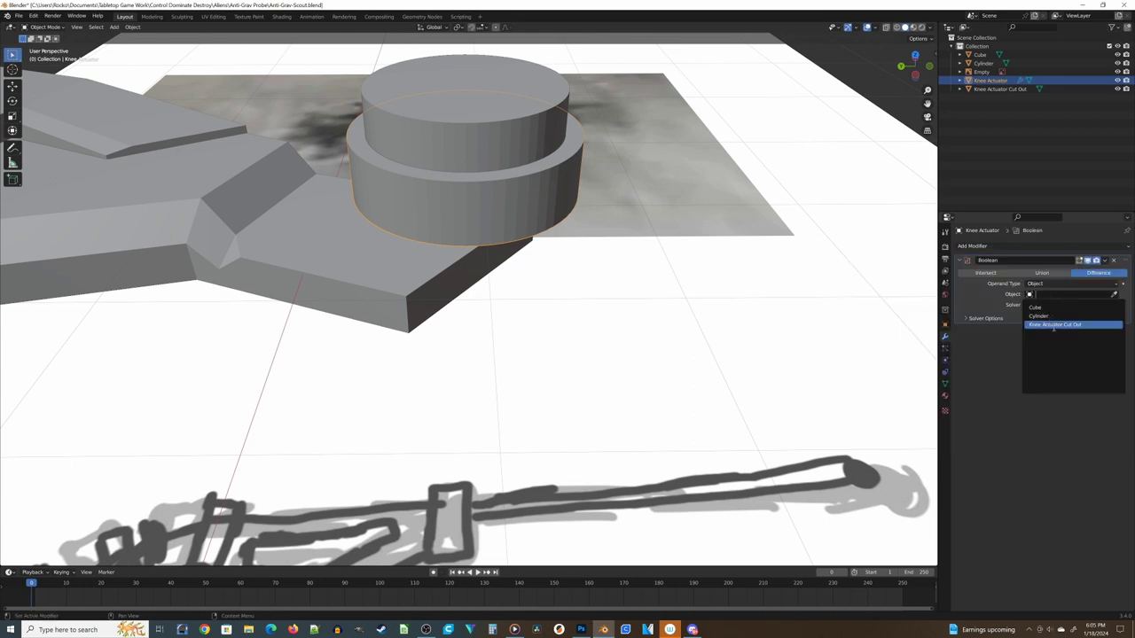
pyautogui.click(1054, 325)
pyautogui.hotkey('shift', 'z')
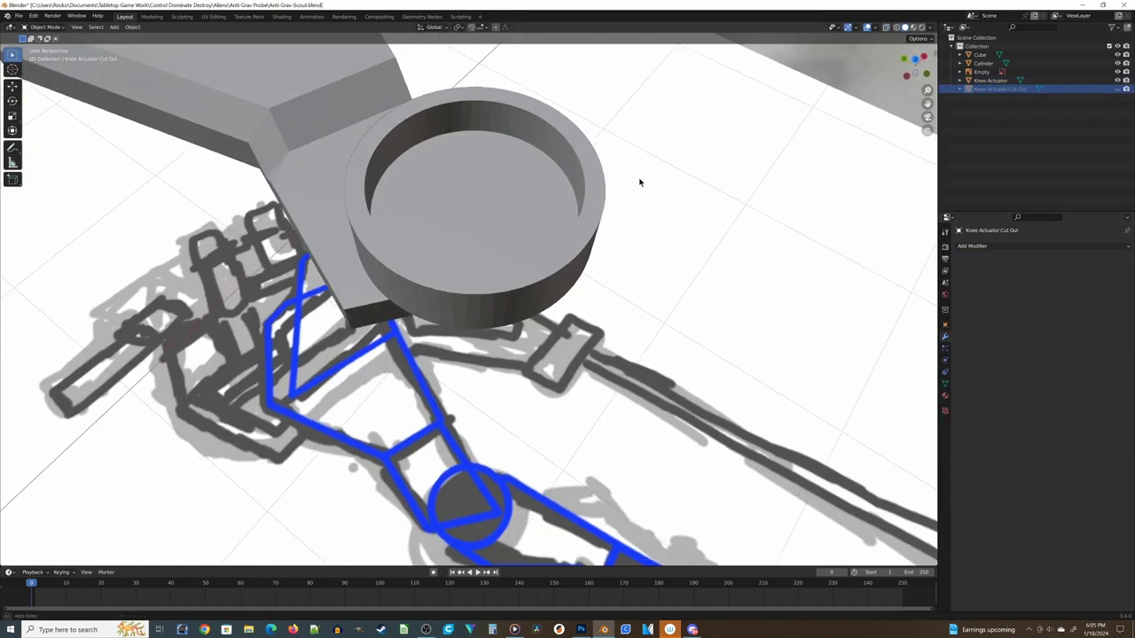
# Duplicate the hollow Knee Actuator in place and start scaling the copy in the top view
pyautogui.moveTo(640, 182); pyautogui.dragTo(572, 164, button='middle')
pyautogui.click(572, 169)
pyautogui.press('KP_7')
pyautogui.hotkey('shift', 'd')
pyautogui.rightClick(745, 448)
pyautogui.hotkey('shift', 'z')
pyautogui.press('s')
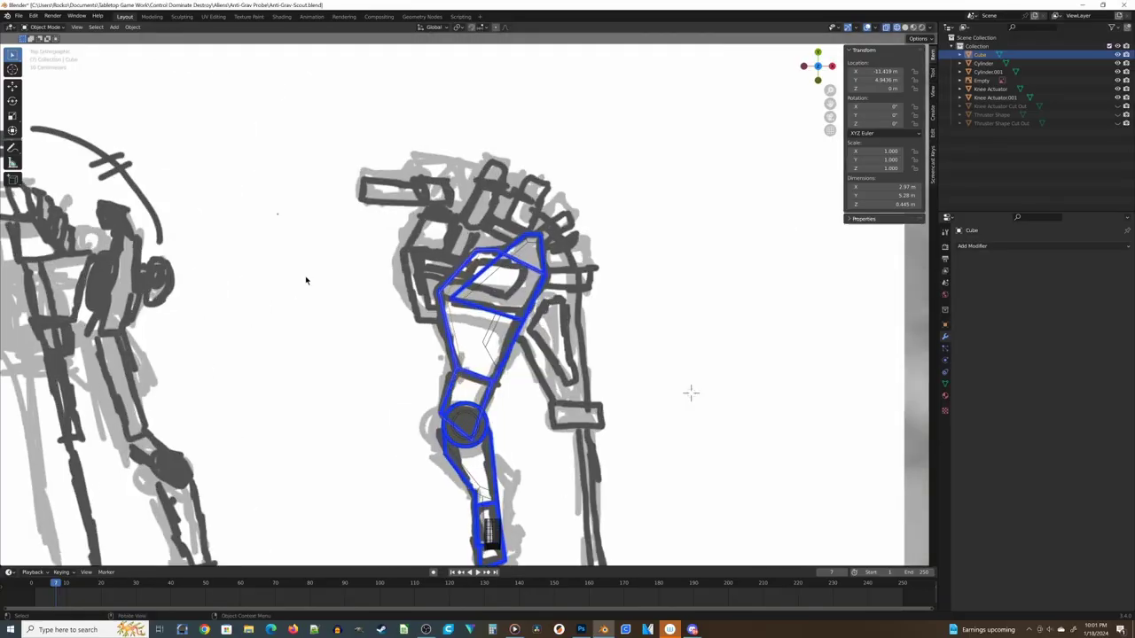
# Add a six-sided cylinder over the upper leg in the reference sketch and open its mesh for editing
pyautogui.scroll(3, 513, 165)
pyautogui.hotkey('shift', 'a')
pyautogui.moveTo(661, 355)
pyautogui.click(727, 401)
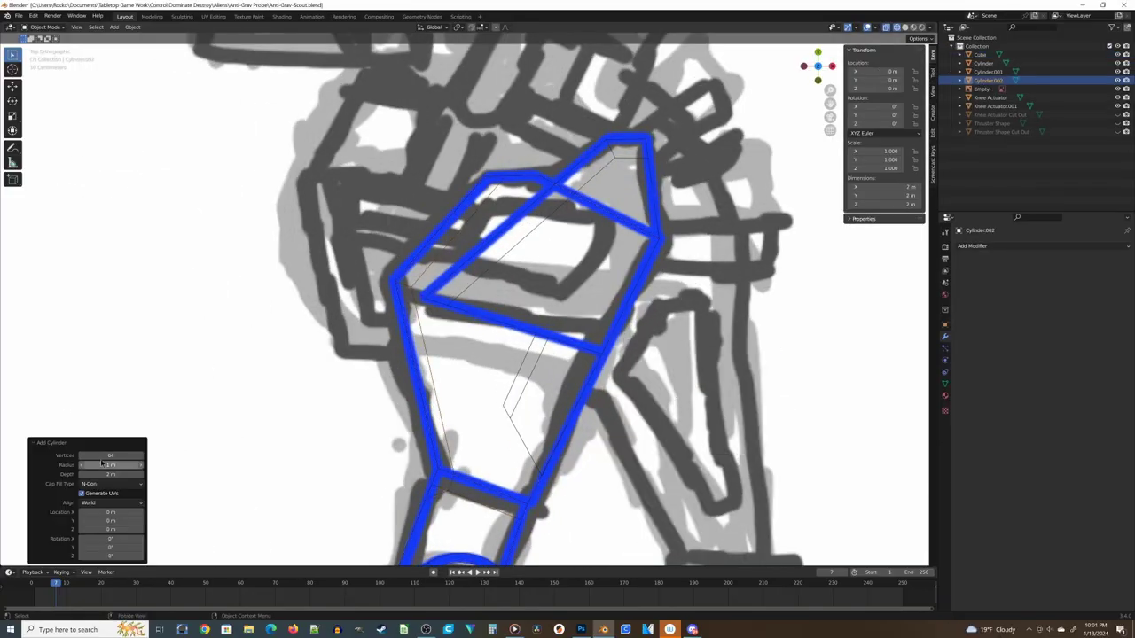
pyautogui.scroll(-5, 745, 384)
pyautogui.scroll(8, 745, 385)
pyautogui.press('Tab')
pyautogui.keyDown('shift'); pyautogui.moveTo(552, 324); pyautogui.dragTo(552, 339, button='middle'); pyautogui.keyUp('shift')
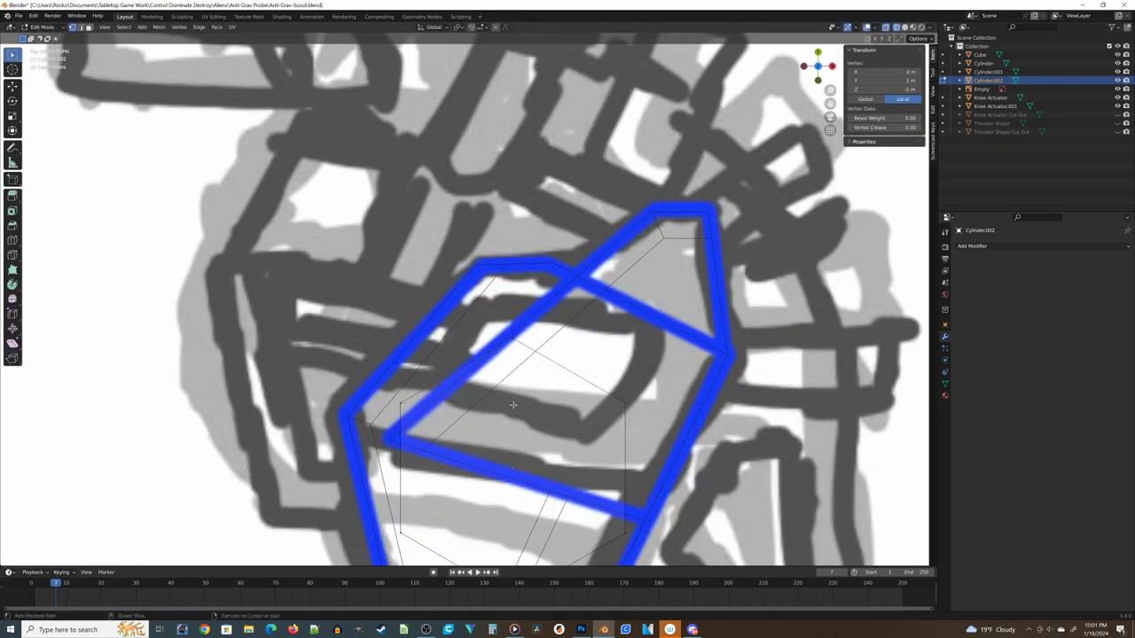
# Move the hexagon's top and upper-right vertices to sit just inside the upper-leg outline
pyautogui.moveTo(486, 307); pyautogui.dragTo(561, 402)
pyautogui.press('g')
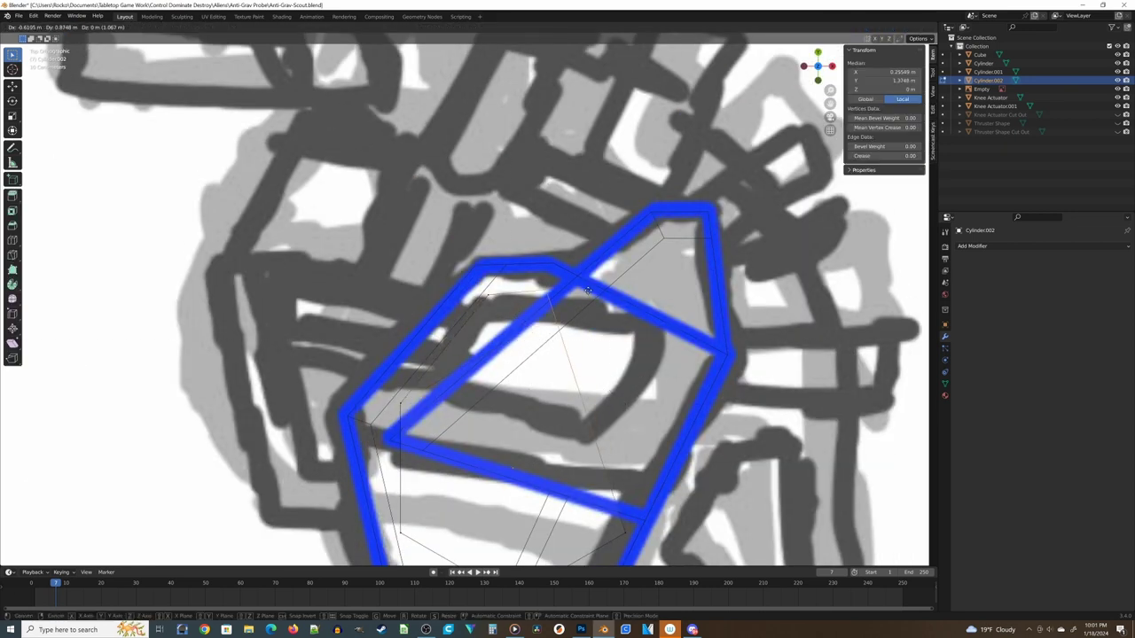
pyautogui.click(588, 290)
pyautogui.keyDown('shift'); pyautogui.moveTo(588, 291); pyautogui.dragTo(581, 203, button='middle'); pyautogui.keyUp('shift')
pyautogui.moveTo(592, 412); pyautogui.dragTo(636, 466)
pyautogui.press('g')
pyautogui.click(690, 292)
# Move the hexagon's bottom, lower-left and left vertices inside the upper-leg outline and finish editing the mesh
pyautogui.keyDown('shift'); pyautogui.moveTo(690, 293); pyautogui.dragTo(672, 208, button='middle'); pyautogui.keyUp('shift')
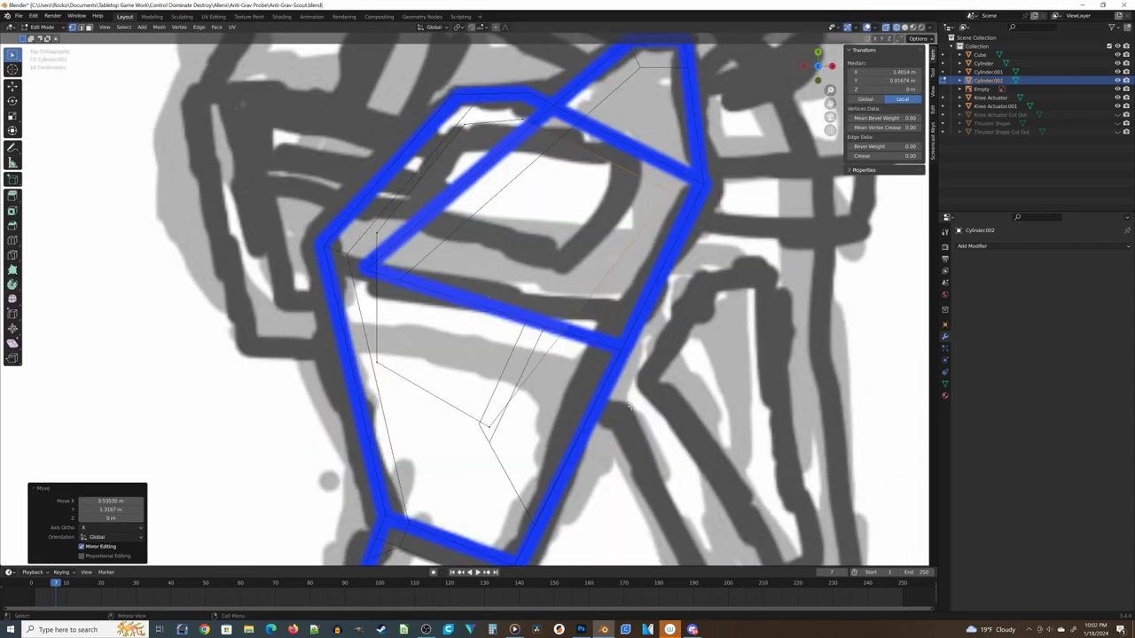
pyautogui.press('g')
pyautogui.click(525, 63)
pyautogui.moveTo(361, 345); pyautogui.dragTo(393, 379)
pyautogui.press('g')
pyautogui.click(421, 518)
pyautogui.click(441, 492)
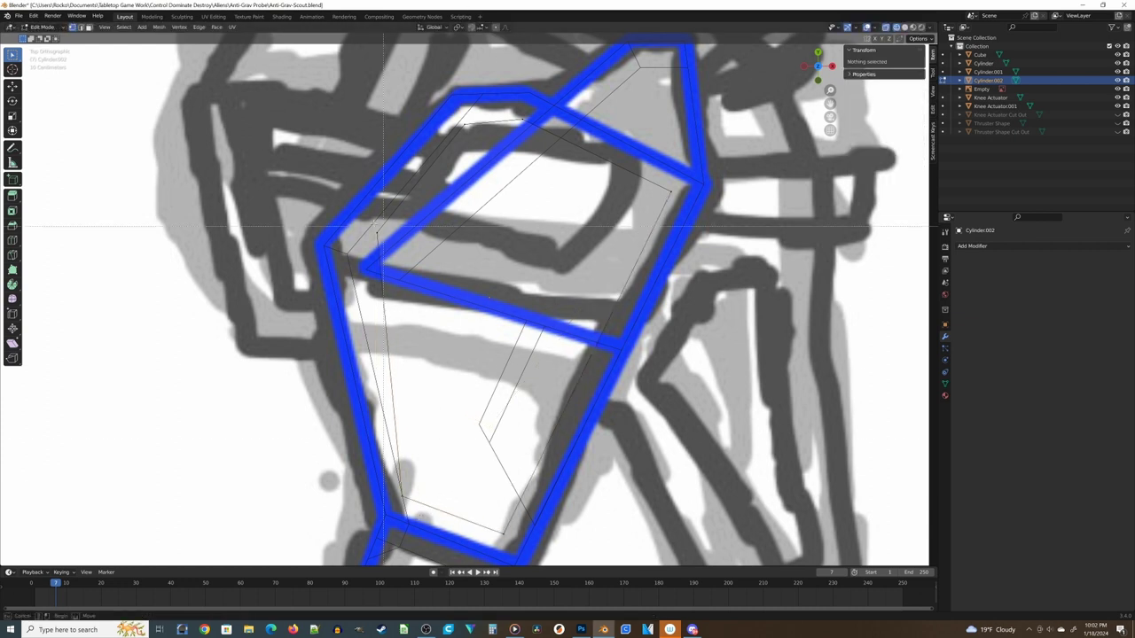
pyautogui.moveTo(356, 257); pyautogui.dragTo(390, 306)
pyautogui.press('g')
pyautogui.click(381, 323)
pyautogui.press('Tab')
# Flatten the new inner leg plate to about 0.31 m along Z and lower it about 0.32 m
pyautogui.scroll(-10, 417, 355)
pyautogui.moveTo(443, 443)
pyautogui.mouseDown(button='middle')
pyautogui.moveTo(466, 372)
pyautogui.moveTo(521, 357)
pyautogui.mouseUp(button='middle')
pyautogui.press('s')
pyautogui.press('z')
pyautogui.click(472, 313)
pyautogui.press('g')
pyautogui.press('z')
pyautogui.click(484, 333)
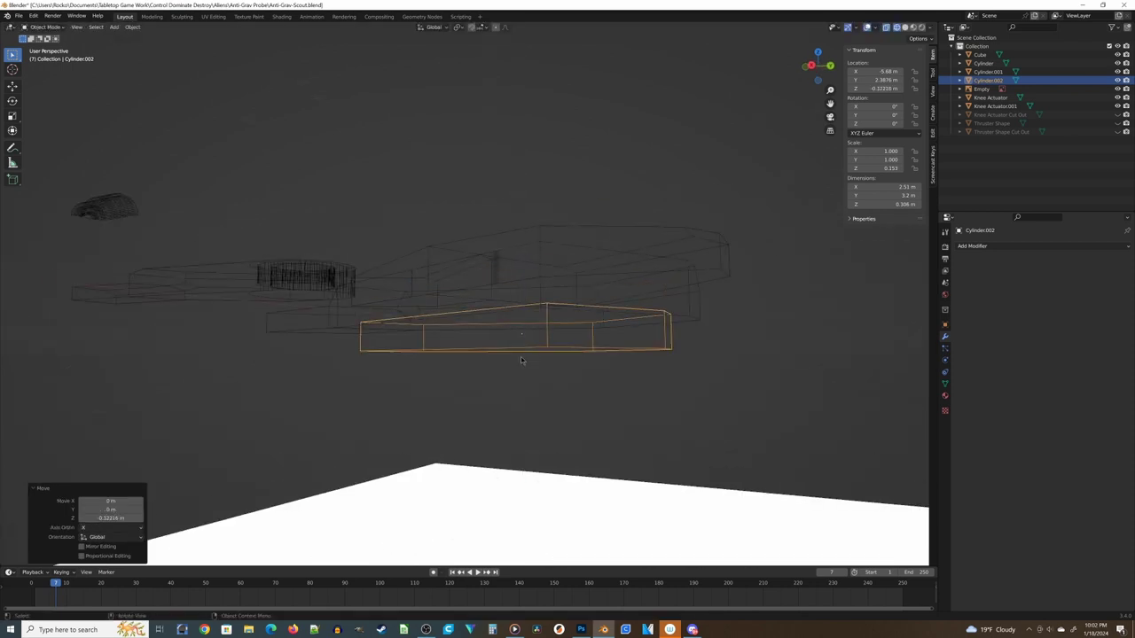
# Thin the inner leg plate further along Z to about 0.137 m
pyautogui.hotkey('shift', 'z')
pyautogui.press('s')
pyautogui.press('z')
pyautogui.click(564, 408)
pyautogui.hotkey('shift', 'z')
pyautogui.press('KP_1')
pyautogui.press('s')
pyautogui.press('z')
pyautogui.click(542, 502)
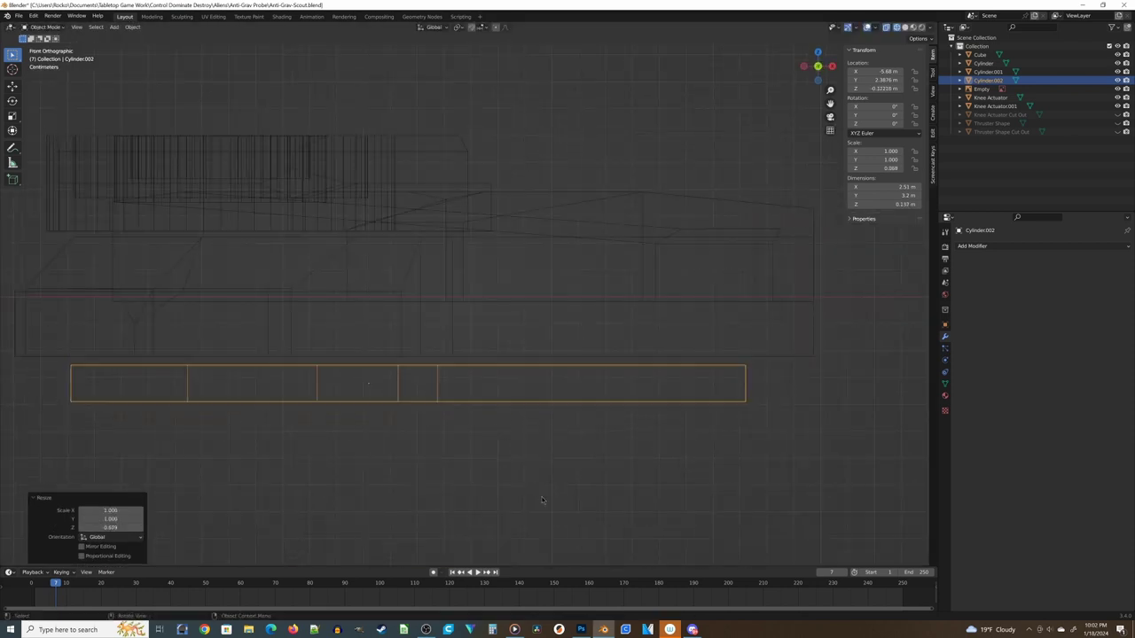
# Raise the inner leg plate about 0.029 m toward the leg's underside and save the file
pyautogui.press('g')
pyautogui.press('z')
pyautogui.click(540, 493)
pyautogui.moveTo(537, 488)
pyautogui.mouseDown(button='middle')
pyautogui.moveTo(502, 433)
pyautogui.moveTo(542, 347)
pyautogui.moveTo(607, 343)
pyautogui.moveTo(593, 364)
pyautogui.mouseUp(button='middle')
pyautogui.hotkey('shift', 'z')
pyautogui.hotkey('ctrl', 's')
# In the top view, reposition the selected vertex of the inner leg plate within the leg outline
pyautogui.press('KP_7')
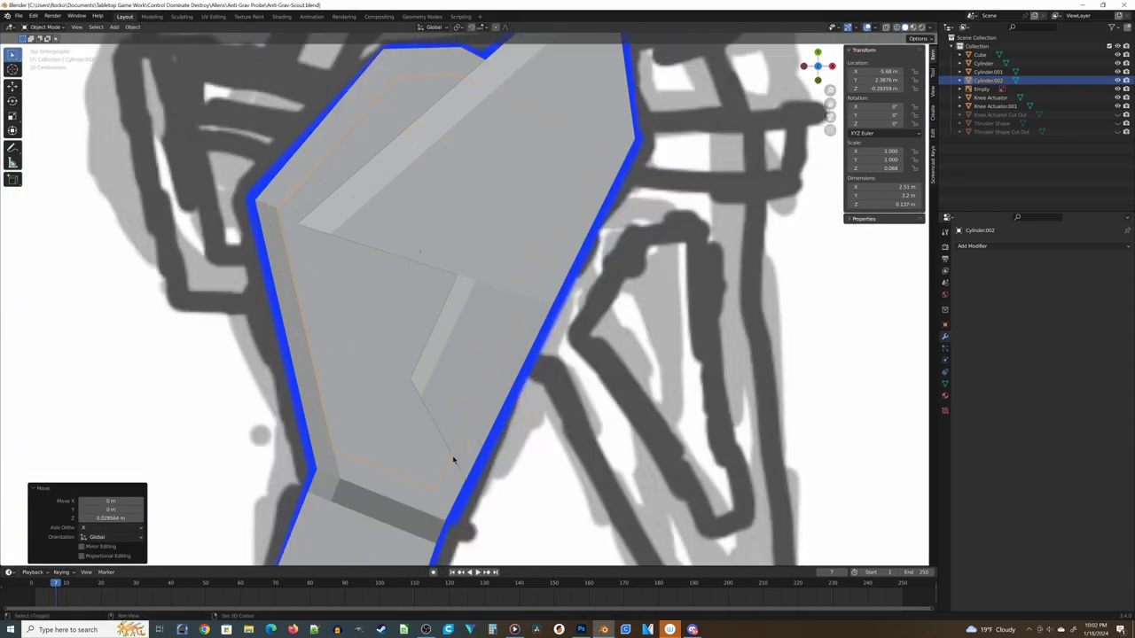
pyautogui.keyDown('shift'); pyautogui.moveTo(453, 461); pyautogui.dragTo(684, 196, button='middle'); pyautogui.keyUp('shift')
pyautogui.hotkey('shift', 'z')
pyautogui.press('Tab')
pyautogui.press('g')
pyautogui.click(678, 142)
pyautogui.keyDown('shift'); pyautogui.moveTo(677, 137); pyautogui.dragTo(650, 225, button='middle'); pyautogui.keyUp('shift')
# Extrude the plate's lower edge about 1.26 m toward the knee and rotate the new end
pyautogui.moveTo(596, 266); pyautogui.dragTo(686, 386)
pyautogui.press('e')
pyautogui.click(709, 507)
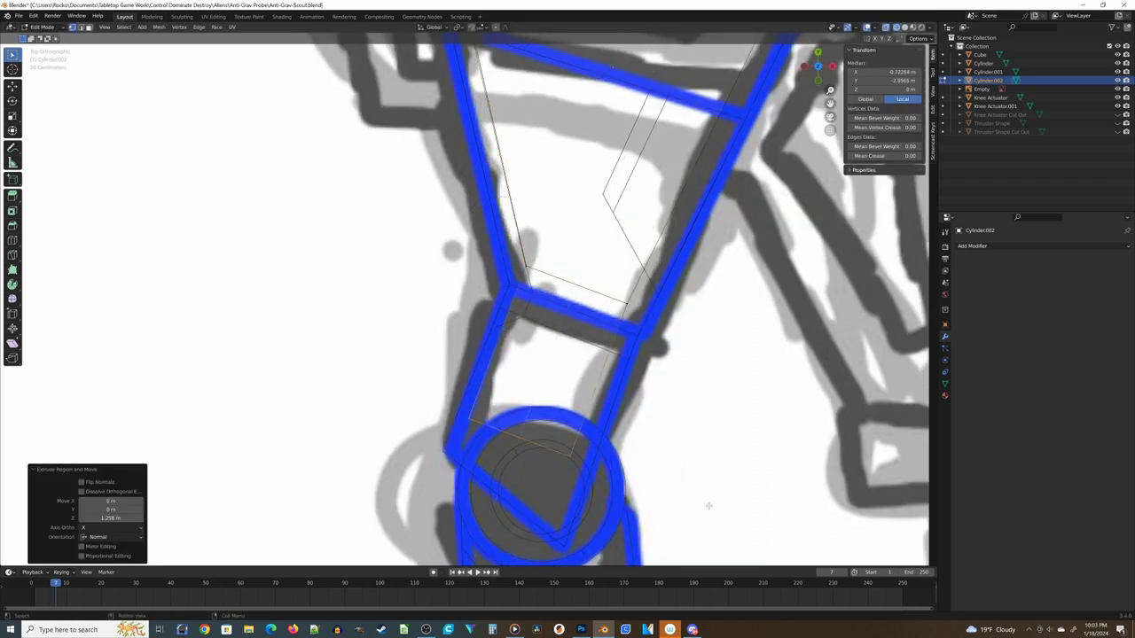
pyautogui.click(618, 459)
pyautogui.press('r')
pyautogui.click(671, 472)
# Select the bottom vertices of the plate's extruded knee end and shift them slightly along Z
pyautogui.moveTo(660, 463); pyautogui.dragTo(595, 284, button='middle')
pyautogui.keyDown('shift'); pyautogui.click(737, 342); pyautogui.keyUp('shift')
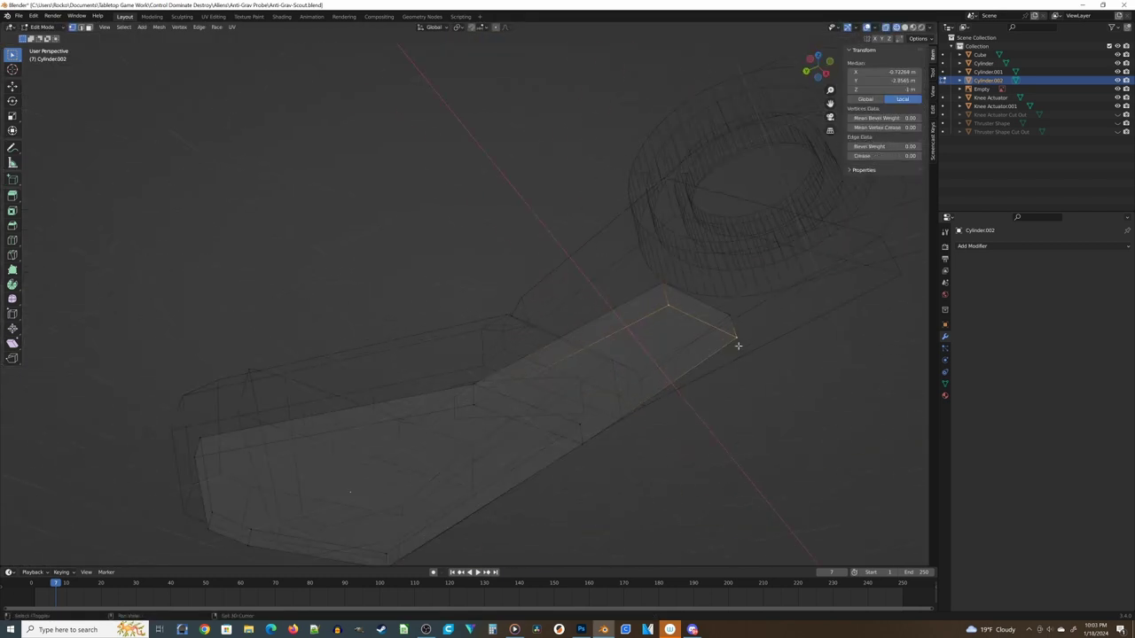
pyautogui.press('g')
pyautogui.press('z')
pyautogui.click(743, 333)
pyautogui.press('z')
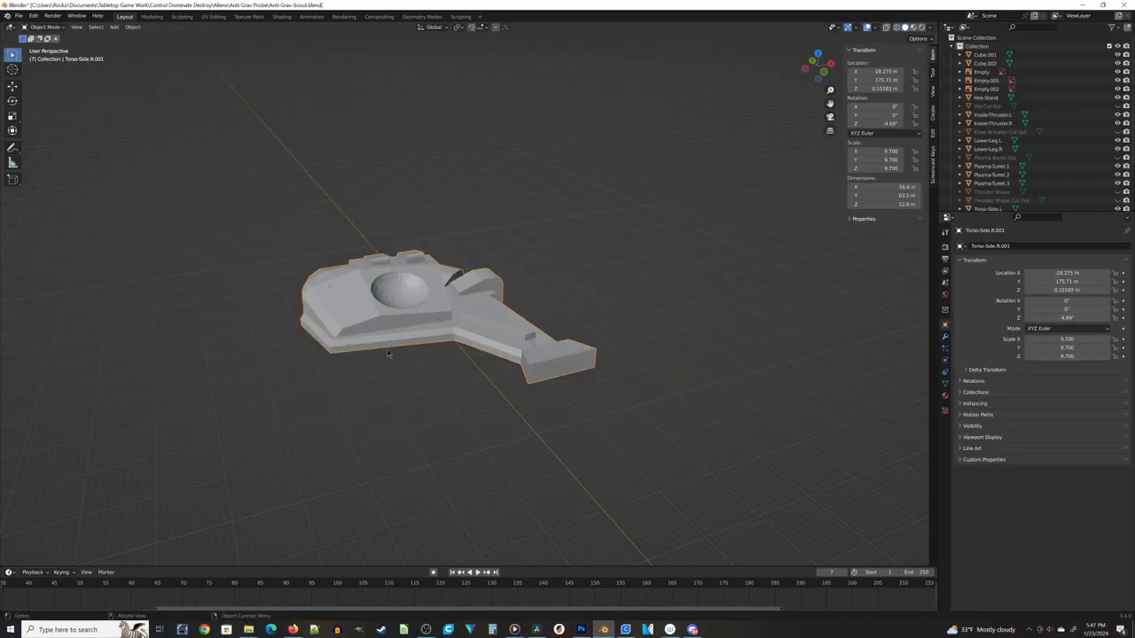
# Flatten all bottom vertices of Torso-Side.R.001 onto one plane by scaling them to 0 along Z
pyautogui.moveTo(461, 292); pyautogui.dragTo(371, 308, button='middle')
pyautogui.click(285, 305)
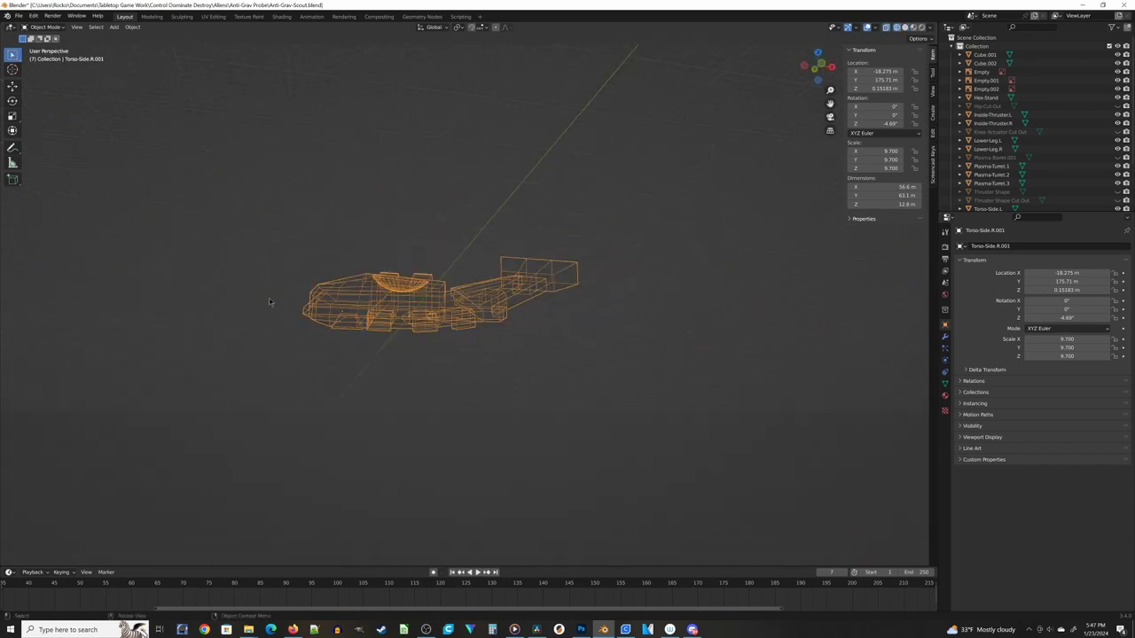
pyautogui.press('KP_1')
pyautogui.scroll(8, 326, 304)
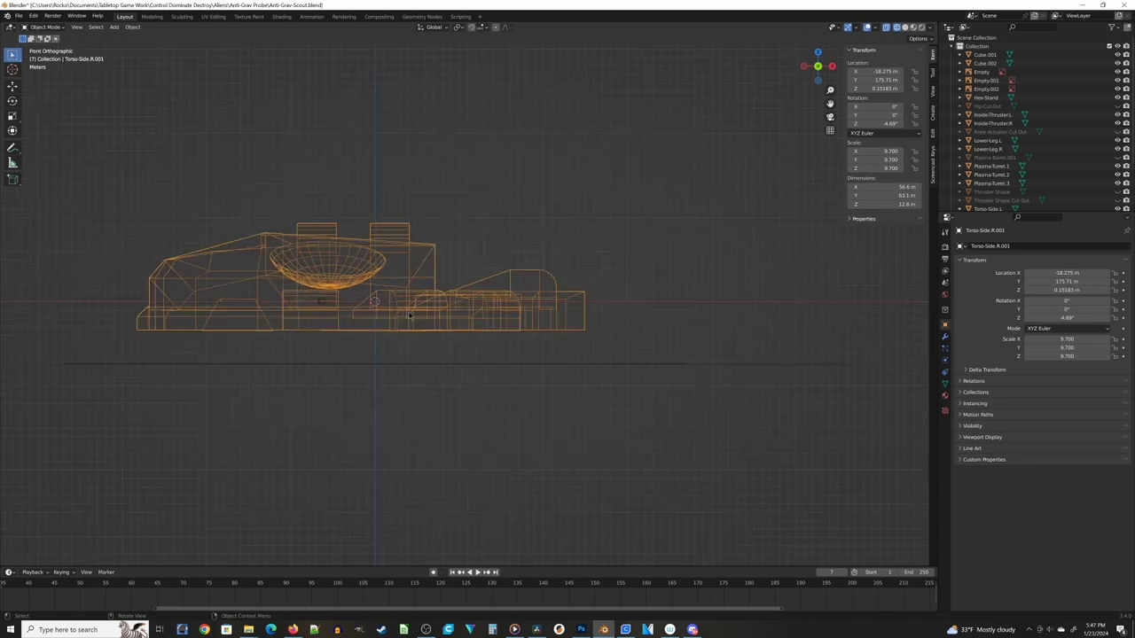
pyautogui.press('Tab')
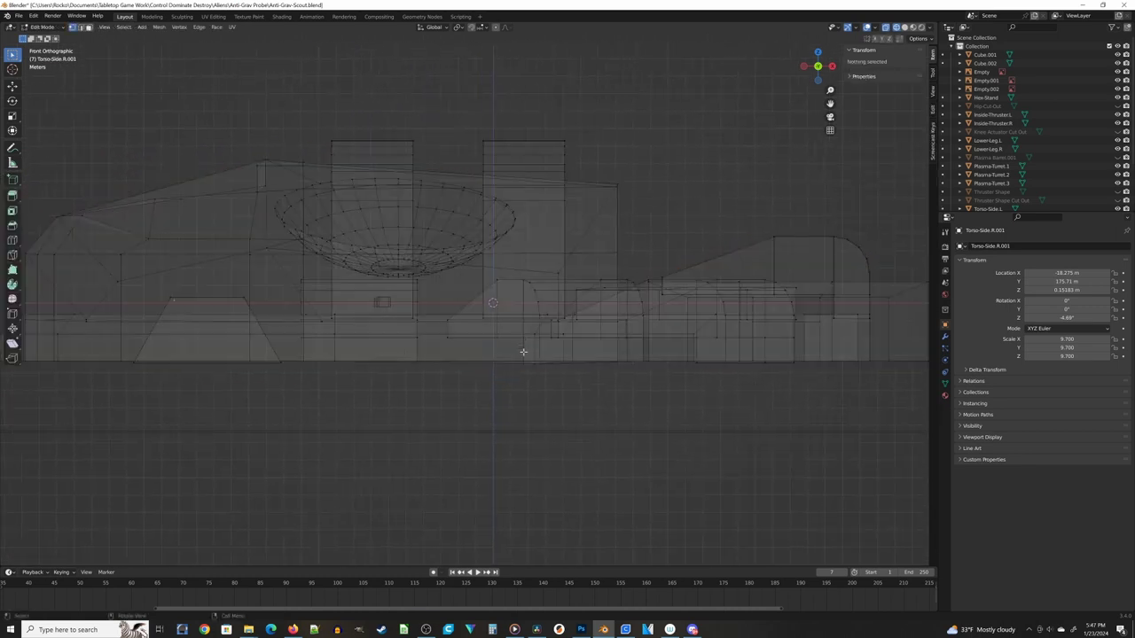
pyautogui.scroll(-3, 354, 444)
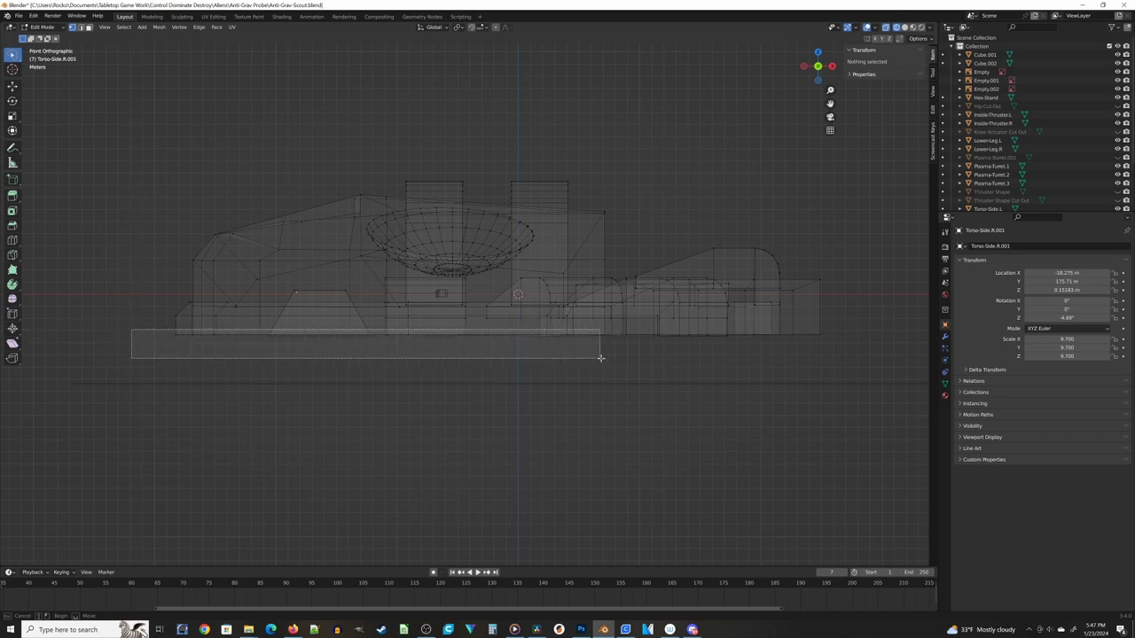
pyautogui.moveTo(878, 335); pyautogui.dragTo(899, 372)
pyautogui.scroll(1, 383, 363)
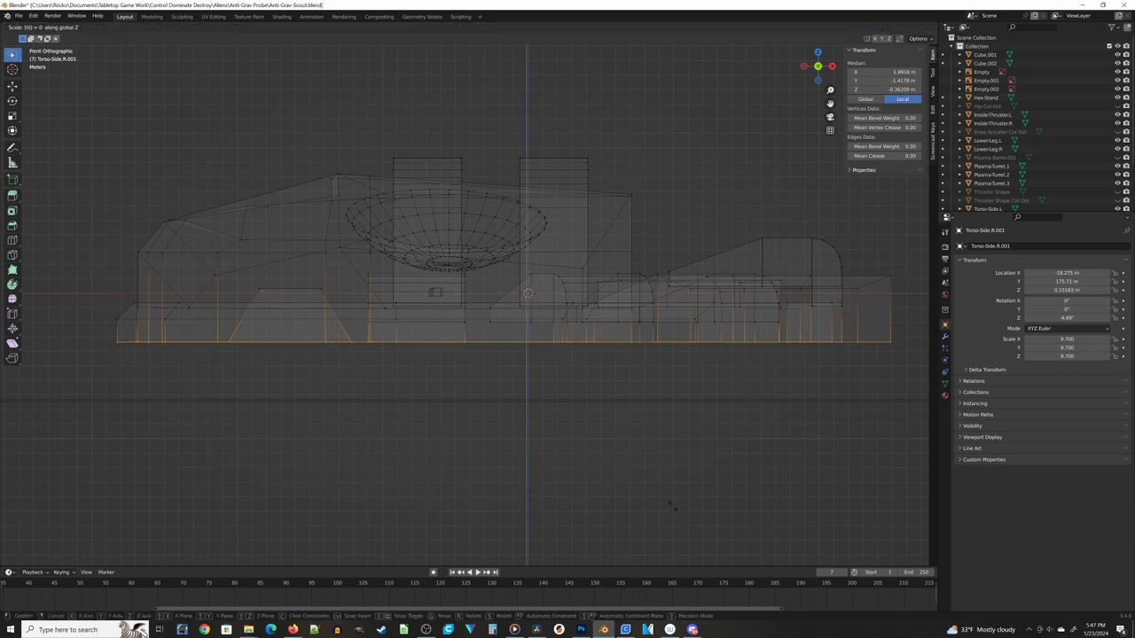
pyautogui.press('Return')
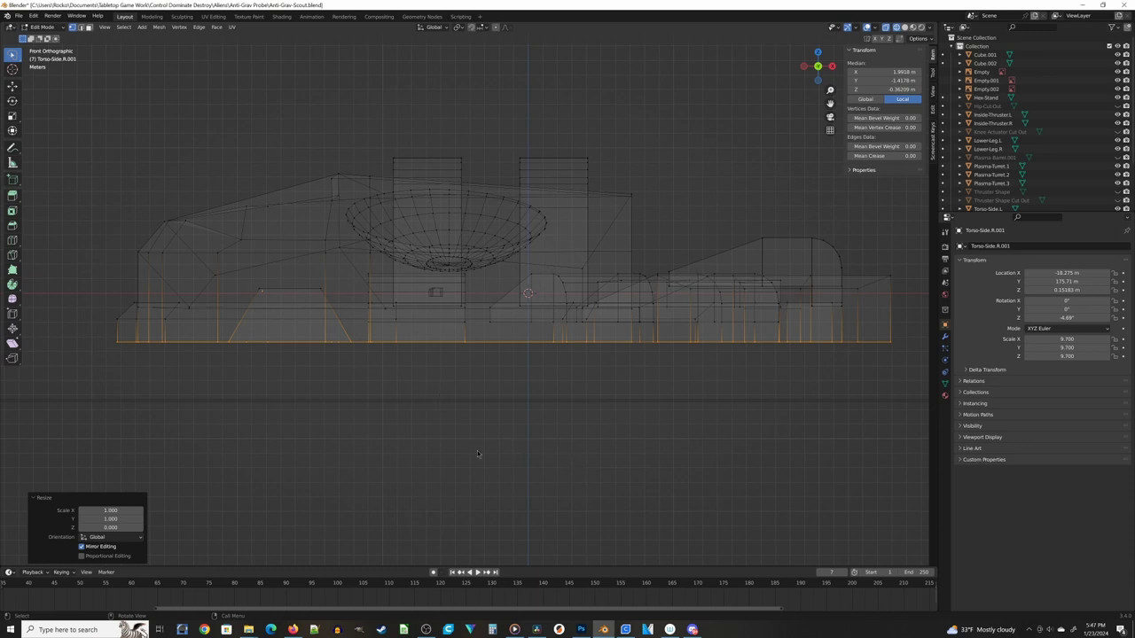
pyautogui.click(553, 464)
pyautogui.moveTo(489, 441)
pyautogui.mouseDown(button='middle')
pyautogui.moveTo(459, 402)
pyautogui.moveTo(509, 375)
pyautogui.moveTo(456, 390)
pyautogui.moveTo(565, 410)
pyautogui.moveTo(581, 400)
pyautogui.moveTo(481, 284)
pyautogui.moveTo(530, 308)
pyautogui.moveTo(485, 355)
pyautogui.moveTo(407, 337)
pyautogui.moveTo(384, 373)
pyautogui.moveTo(328, 340)
pyautogui.moveTo(231, 317)
pyautogui.moveTo(296, 333)
pyautogui.moveTo(377, 286)
pyautogui.moveTo(449, 374)
pyautogui.mouseUp(button='middle')
pyautogui.press('Tab')
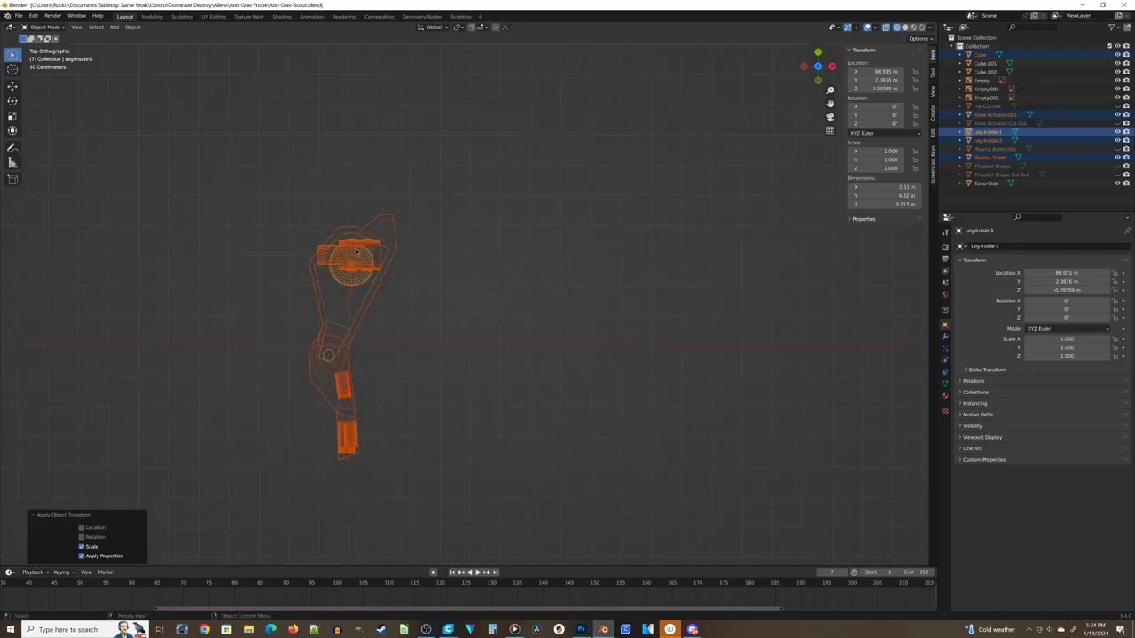
# Apply the plasma turret's scale and move it about 5.7 m along X away from the leg
pyautogui.click(355, 253)
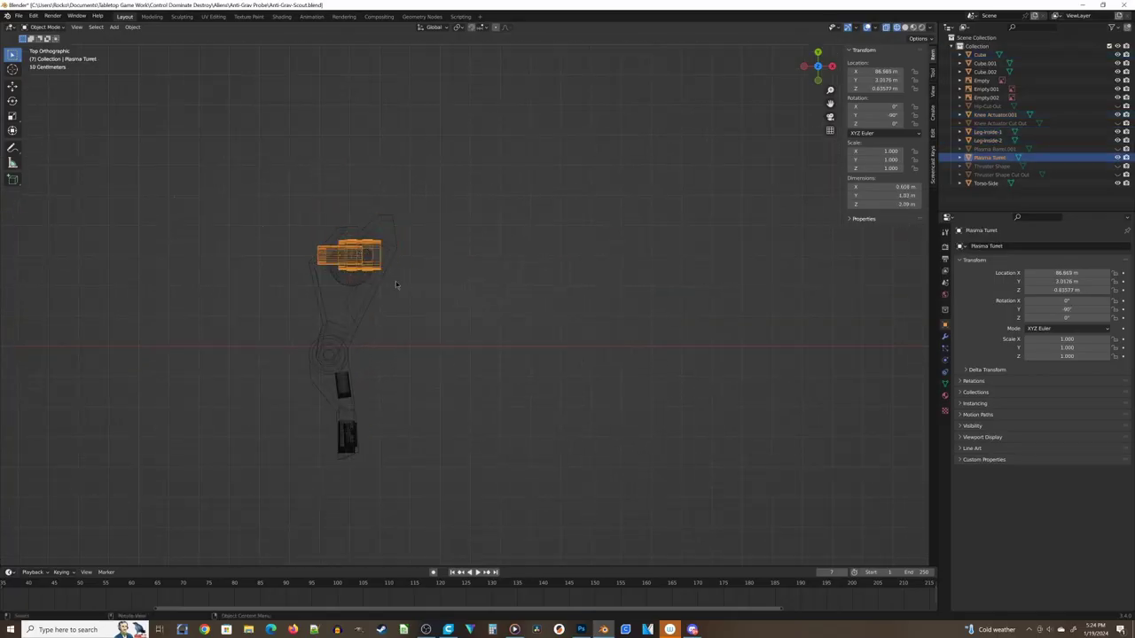
pyautogui.hotkey('ctrl', 'a')
pyautogui.click(387, 278)
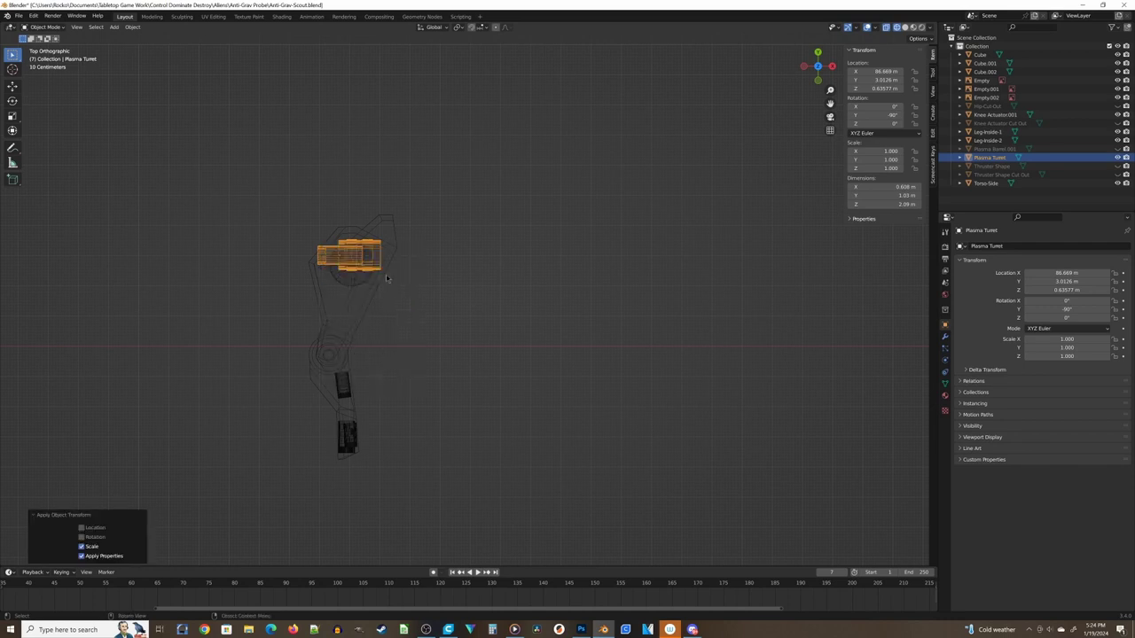
pyautogui.press('g')
pyautogui.press('x')
pyautogui.click(529, 254)
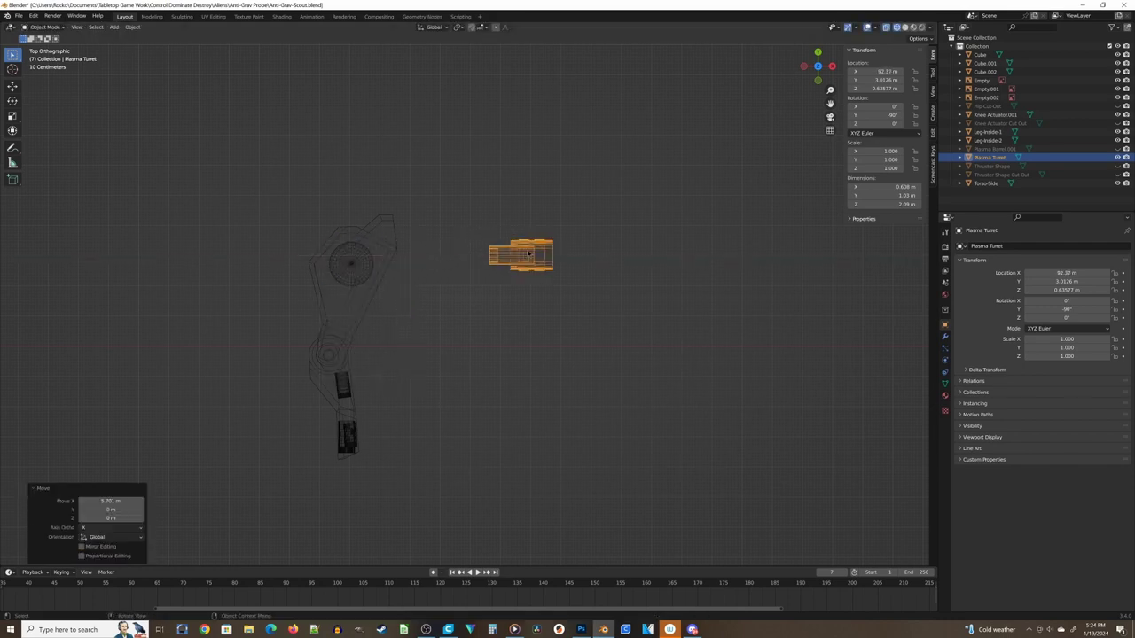
# Rotate the plasma turret about 90° in the front view so that it stands upright
pyautogui.press('KP_1')
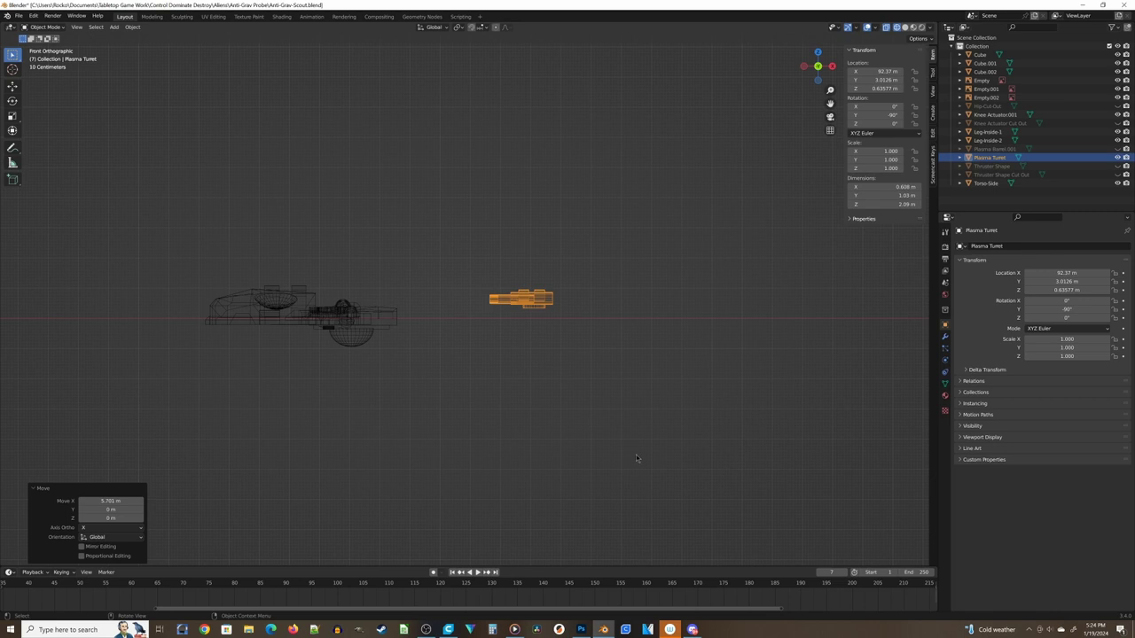
pyautogui.press('r')
pyautogui.click(399, 455)
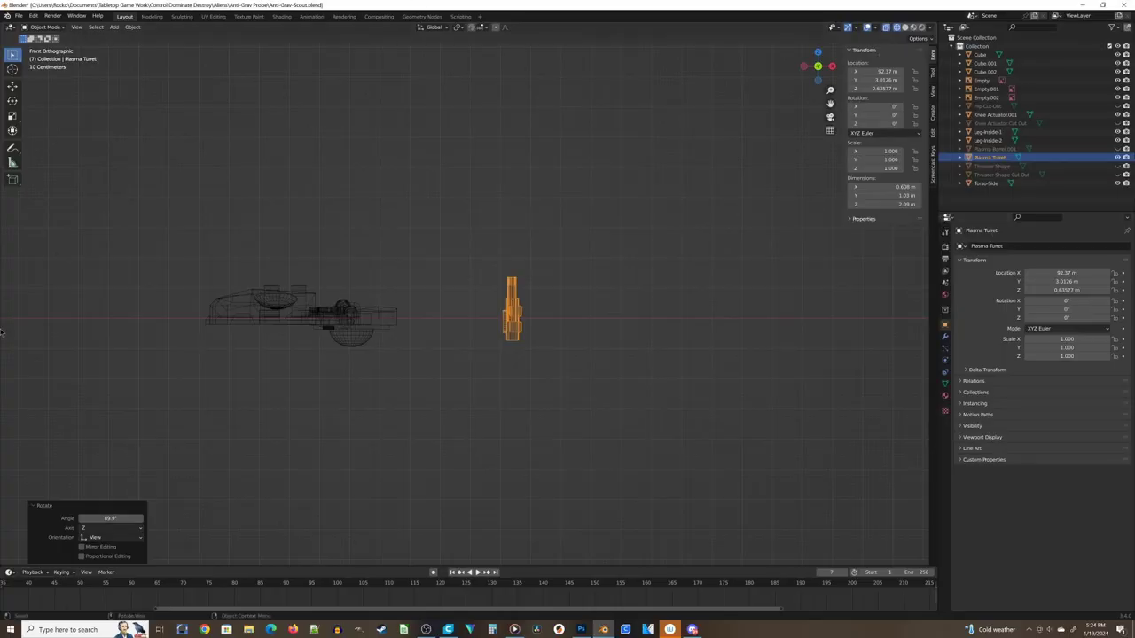
# Rotate Leg-Inside-1 by 180° in the front view and move it along X past the plasma turret
pyautogui.click(352, 345)
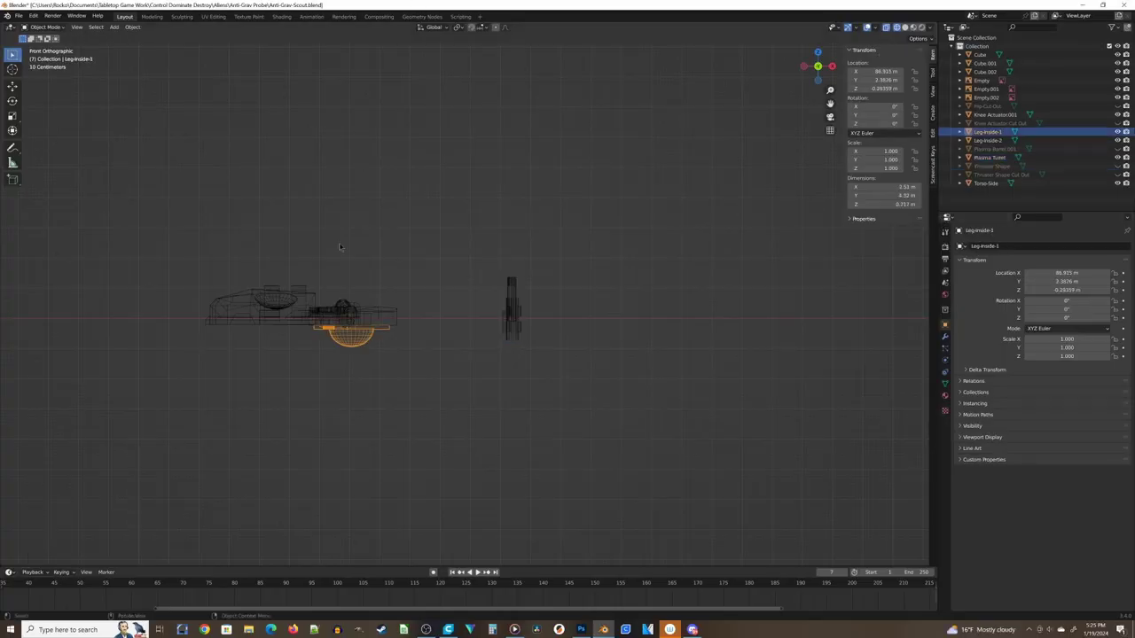
pyautogui.press('g')
pyautogui.press('x')
pyautogui.click(525, 377)
pyautogui.write('r180')
pyautogui.press('Return')
pyautogui.press('KP_7')
pyautogui.press('g')
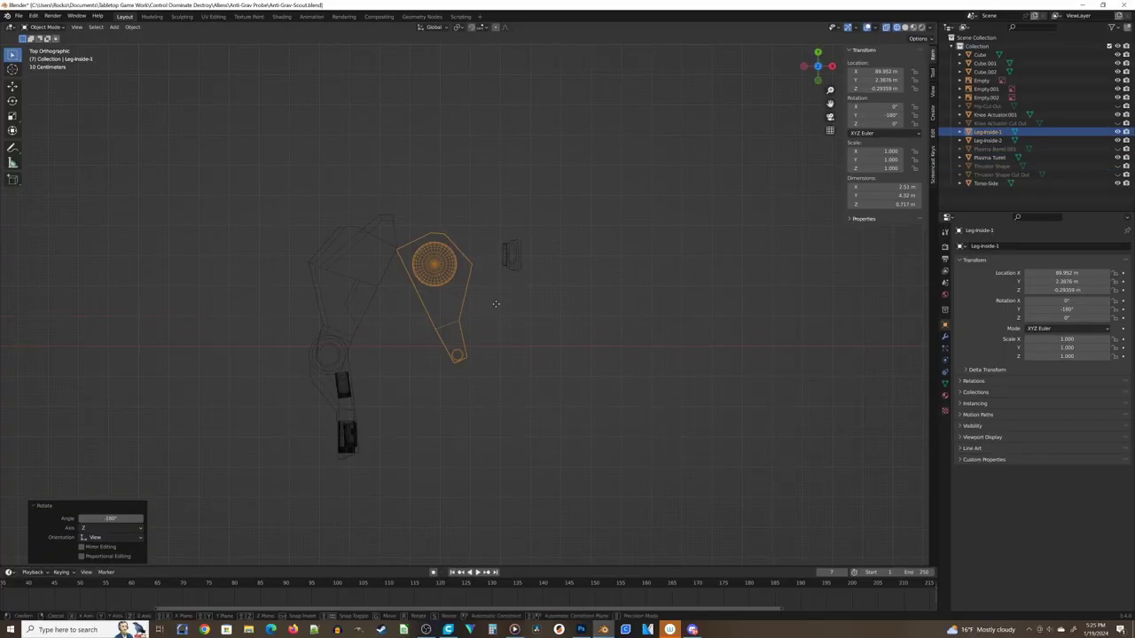
pyautogui.press('x')
pyautogui.click(654, 306)
# Move the outer upper-leg piece and Knee Actuator.001 along X to spread the leg parts apart
pyautogui.click(380, 306)
pyautogui.press('g')
pyautogui.press('x')
pyautogui.click(774, 317)
pyautogui.click(334, 370)
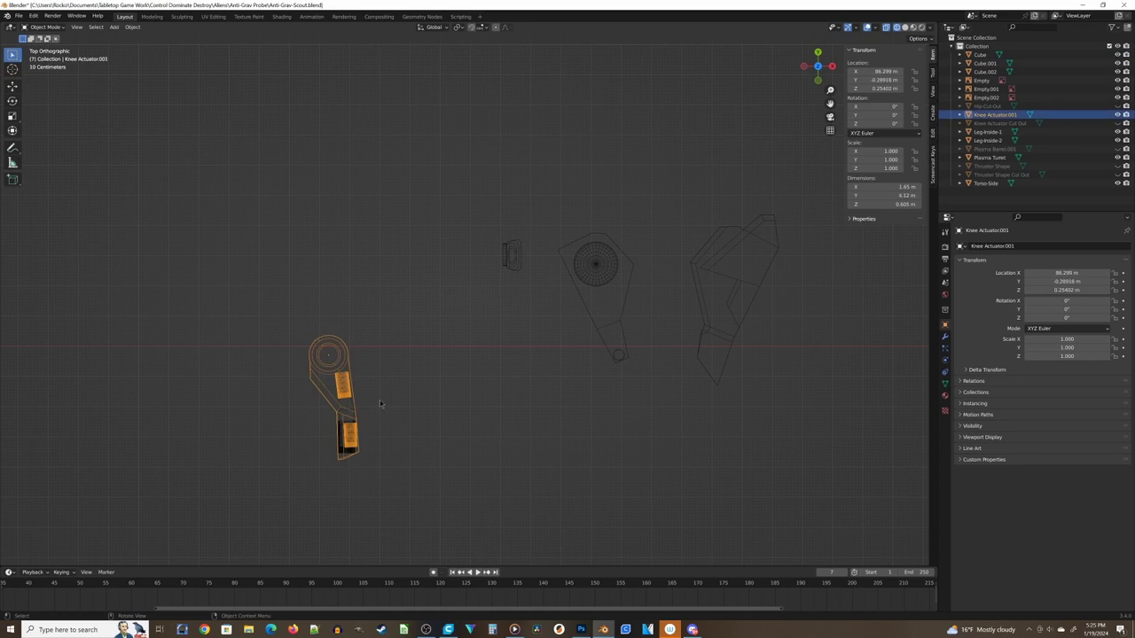
pyautogui.press('g')
pyautogui.press('x')
pyautogui.click(568, 400)
# Move Leg-Inside-2 along X out of the torso piece and rotate it 180° in the front view
pyautogui.click(349, 436)
pyautogui.press('KP_1')
pyautogui.press('g')
pyautogui.press('x')
pyautogui.click(454, 416)
pyautogui.write('r180')
pyautogui.press('Return')
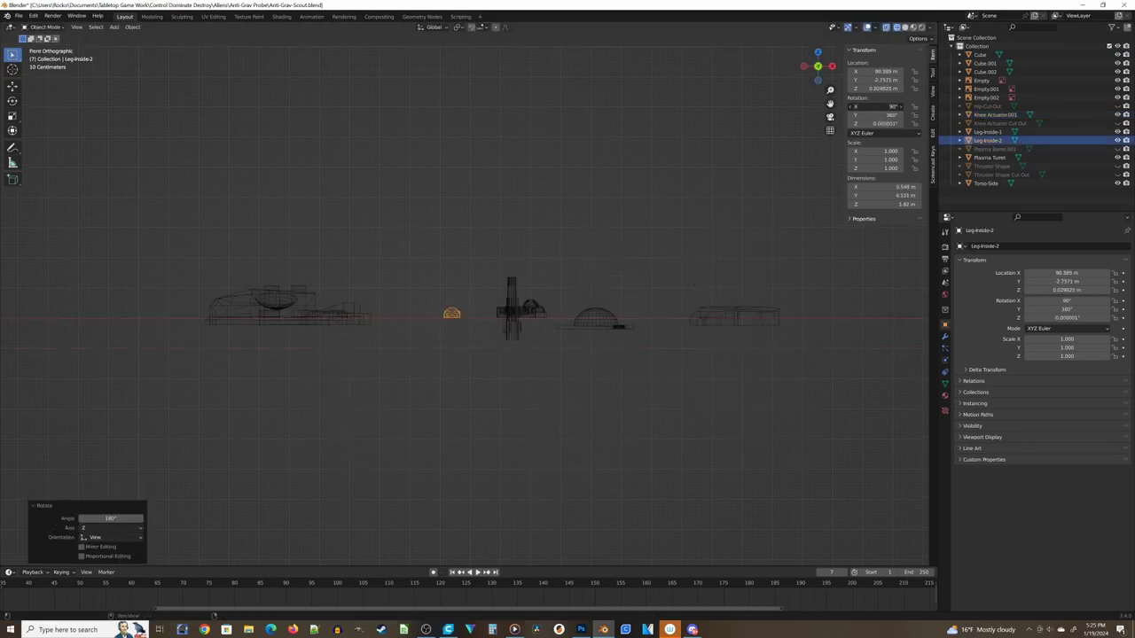
# Set Leg-Inside-2's rotation to 180° on X and 0° on Y, and save the file
pyautogui.write('180')
pyautogui.press('Tab')
pyautogui.write('0')
pyautogui.press('Return')
pyautogui.hotkey('ctrl', 's')
# Move Torso-Side along Y into line with the separated leg parts and save the file
pyautogui.click(349, 315)
pyautogui.press('KP_7')
pyautogui.scroll(-8, 419, 321)
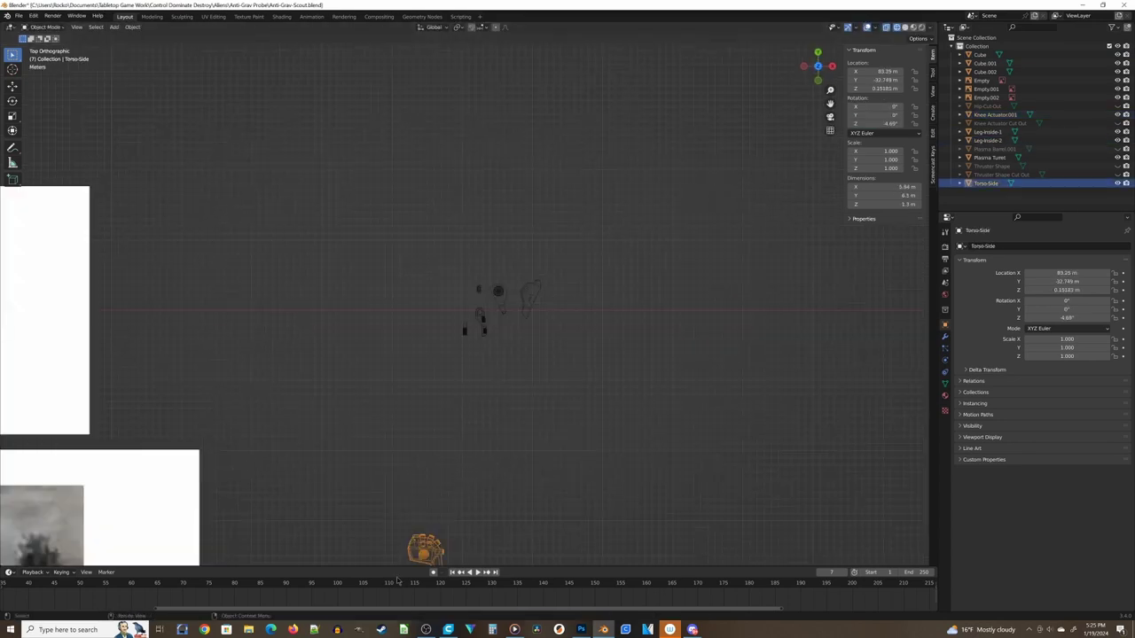
pyautogui.press('g')
pyautogui.press('y')
pyautogui.click(470, 295)
pyautogui.scroll(3, 470, 297)
pyautogui.scroll(3, 612, 308)
pyautogui.hotkey('ctrl', 's')
# Move the outer upper-leg piece about 3.7 m along X and set its origin to Center of Mass (Volume)
pyautogui.click(559, 273)
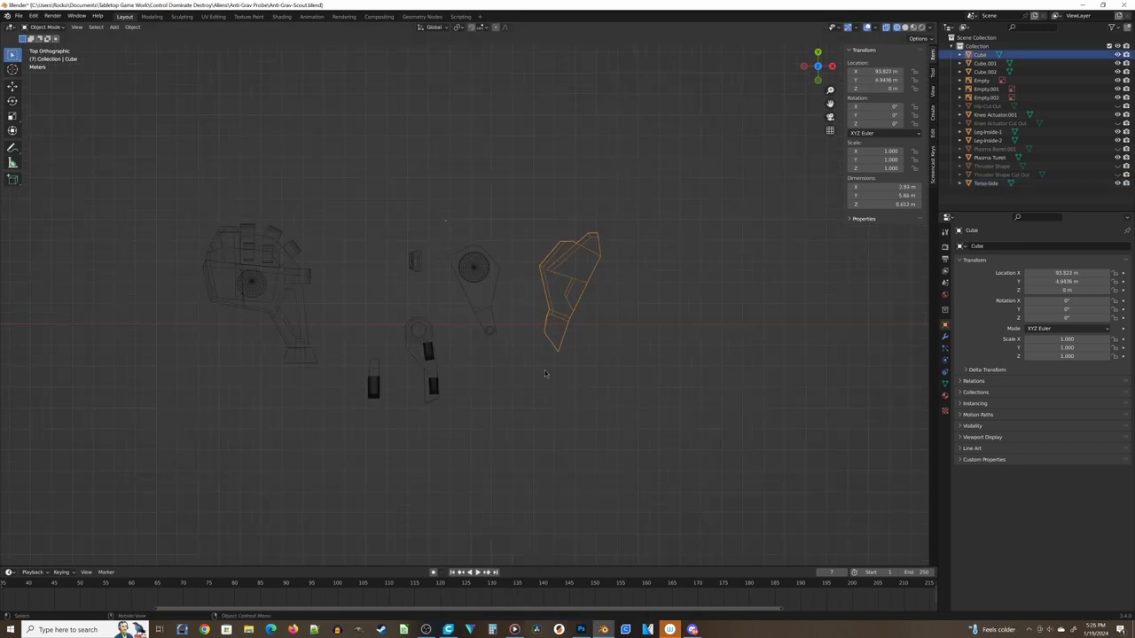
pyautogui.scroll(-3, 580, 277)
pyautogui.press('g')
pyautogui.press('x')
pyautogui.click(679, 326)
pyautogui.click(132, 28)
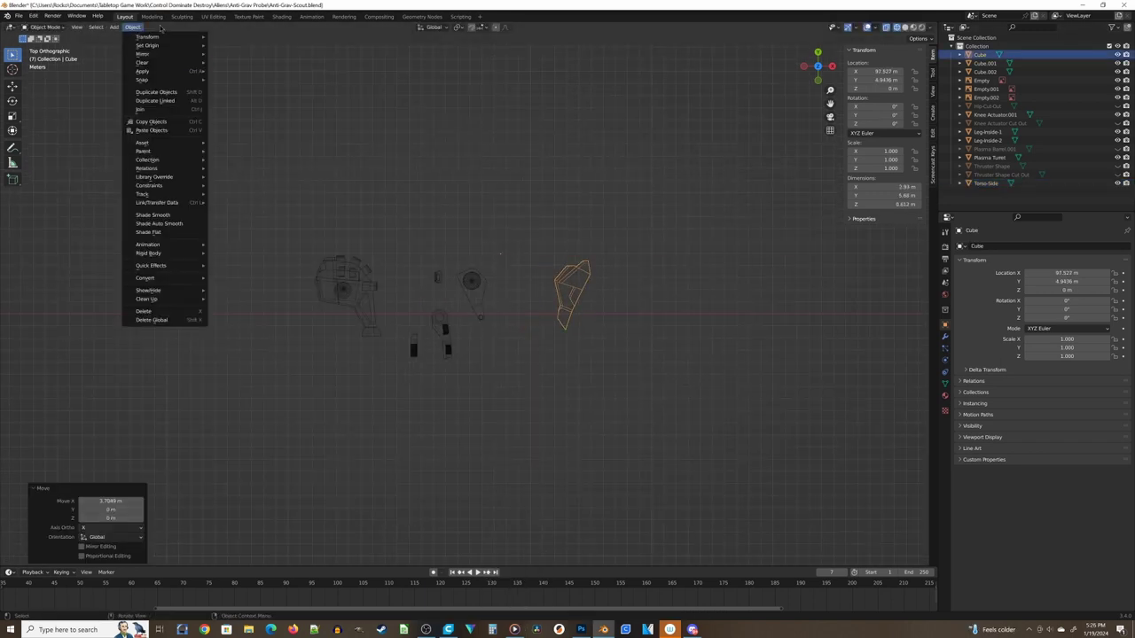
pyautogui.moveTo(146, 46)
pyautogui.click(253, 80)
# Scale the outer upper-leg piece up about 9.69 times, setting its Y dimension to 55 m
pyautogui.keyDown('shift'); pyautogui.moveTo(673, 301); pyautogui.dragTo(633, 283, button='middle'); pyautogui.keyUp('shift')
pyautogui.scroll(1, 656, 324)
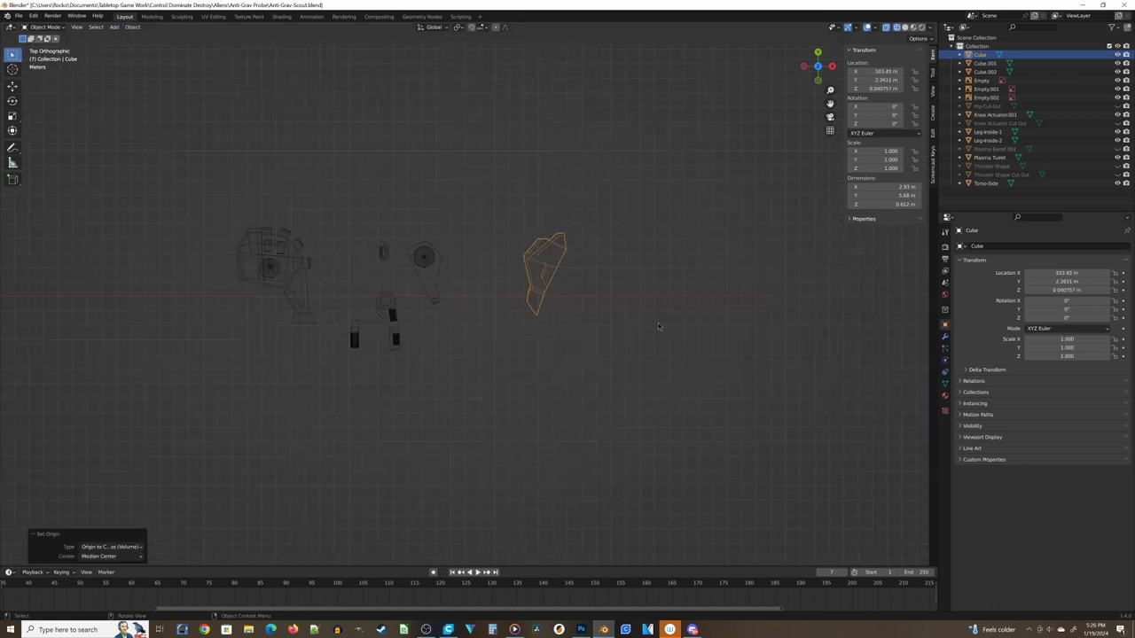
pyautogui.scroll(-1, 659, 327)
pyautogui.keyDown('shift'); pyautogui.moveTo(659, 327); pyautogui.dragTo(598, 333, button='middle'); pyautogui.keyUp('shift')
pyautogui.press('s')
pyautogui.click(630, 373)
pyautogui.scroll(-3, 630, 374)
pyautogui.press('s')
pyautogui.click(663, 392)
pyautogui.click(901, 196)
pyautogui.write('55')
pyautogui.press('Return')
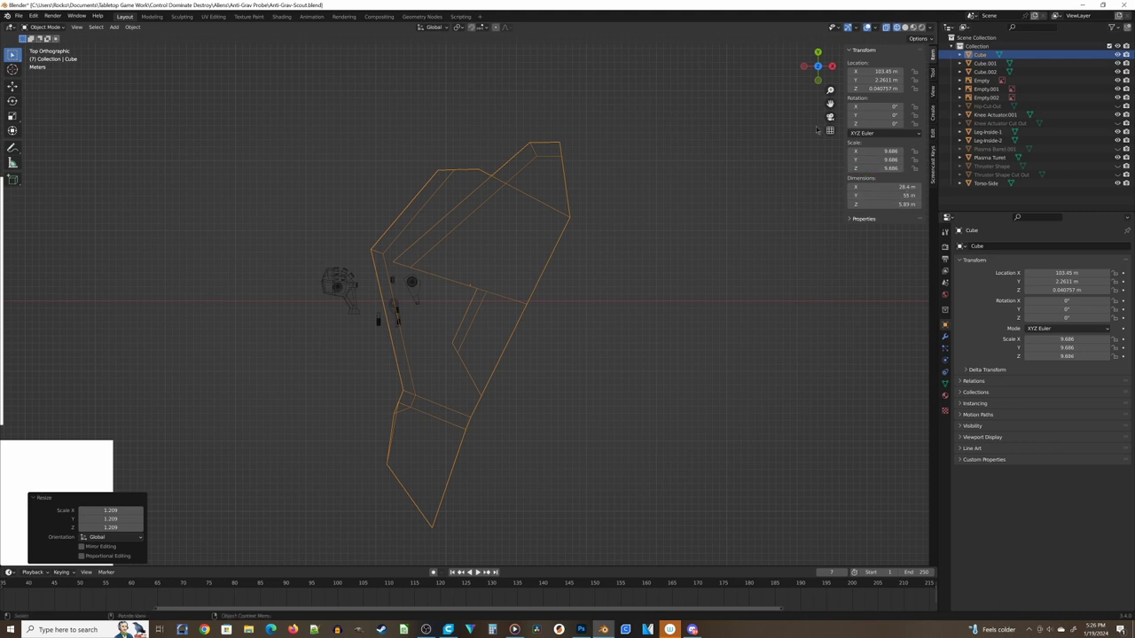
# Move the outer upper-leg piece about 34 m along X, save the file, and rename the piece Upper-Leg-Top.R
pyautogui.press('g')
pyautogui.press('x')
pyautogui.click(464, 292)
pyautogui.scroll(-2, 464, 301)
pyautogui.hotkey('ctrl', 's')
pyautogui.doubleClick(995, 247)
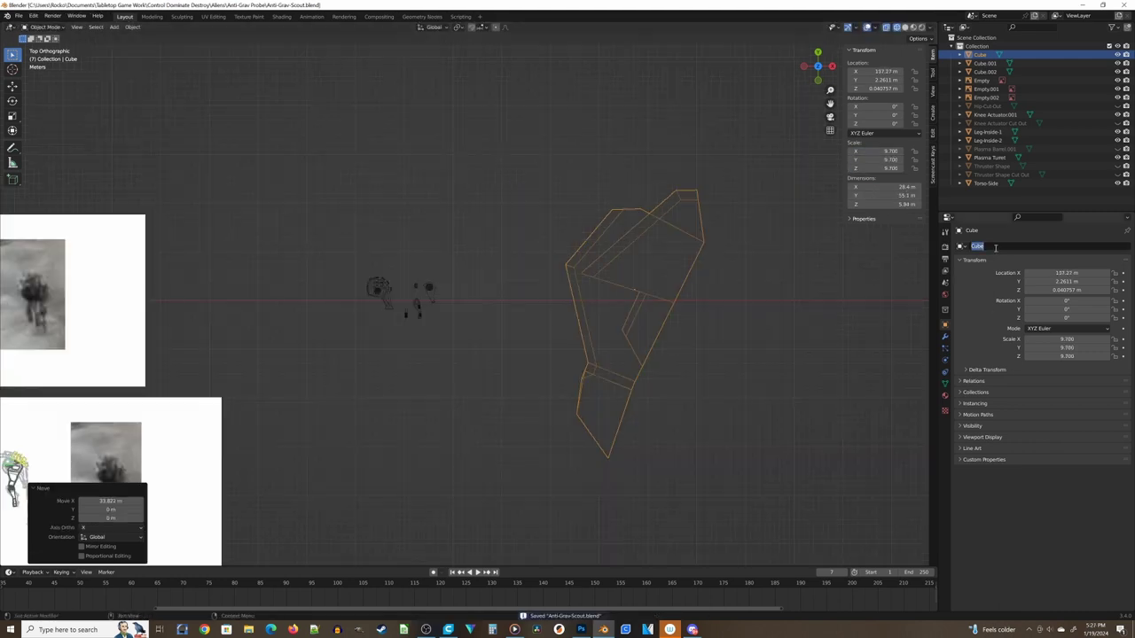
pyautogui.write('Upper-Leg-Top.R')
pyautogui.press('Return')
# Duplicate Upper-Leg-Top.R about 41 m along X and mirror the copy on the global X axis
pyautogui.keyDown('shift'); pyautogui.moveTo(402, 466); pyautogui.dragTo(328, 435, button='middle'); pyautogui.keyUp('shift')
pyautogui.press('Tab')
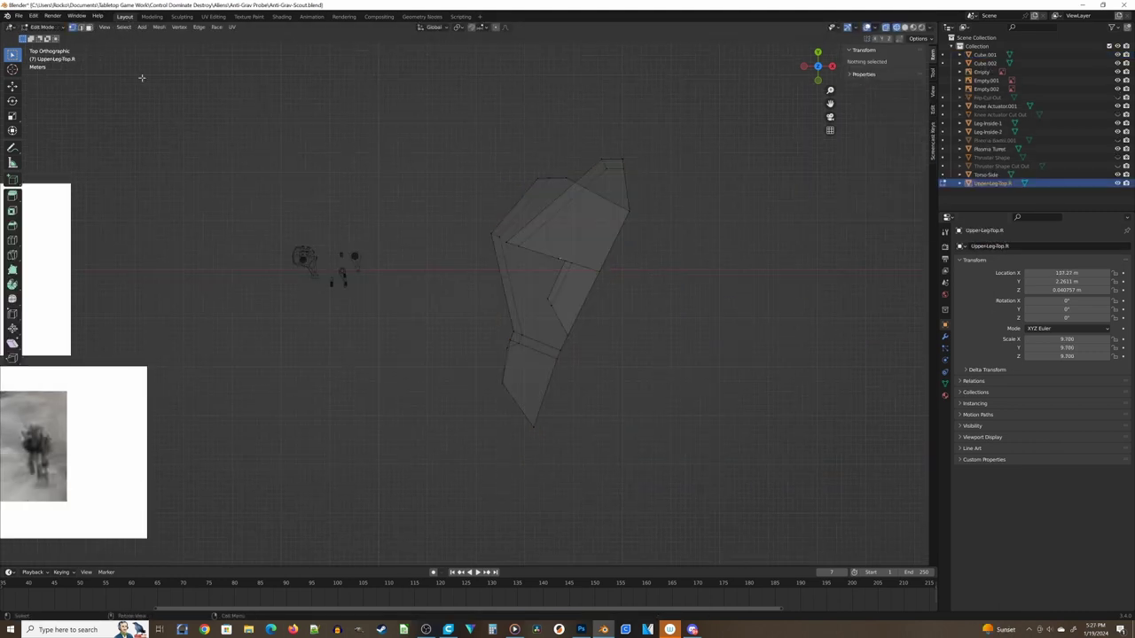
pyautogui.click(124, 28)
pyautogui.click(224, 142)
pyautogui.press('Tab')
pyautogui.hotkey('shift', 'd')
pyautogui.press('x')
pyautogui.click(831, 272)
pyautogui.hotkey('ctrl', 'm')
pyautogui.press('x')
pyautogui.press('Return')
# Rename the mirrored upper-leg copy Upper-Leg-Top.L and save the file
pyautogui.doubleClick(1007, 246)
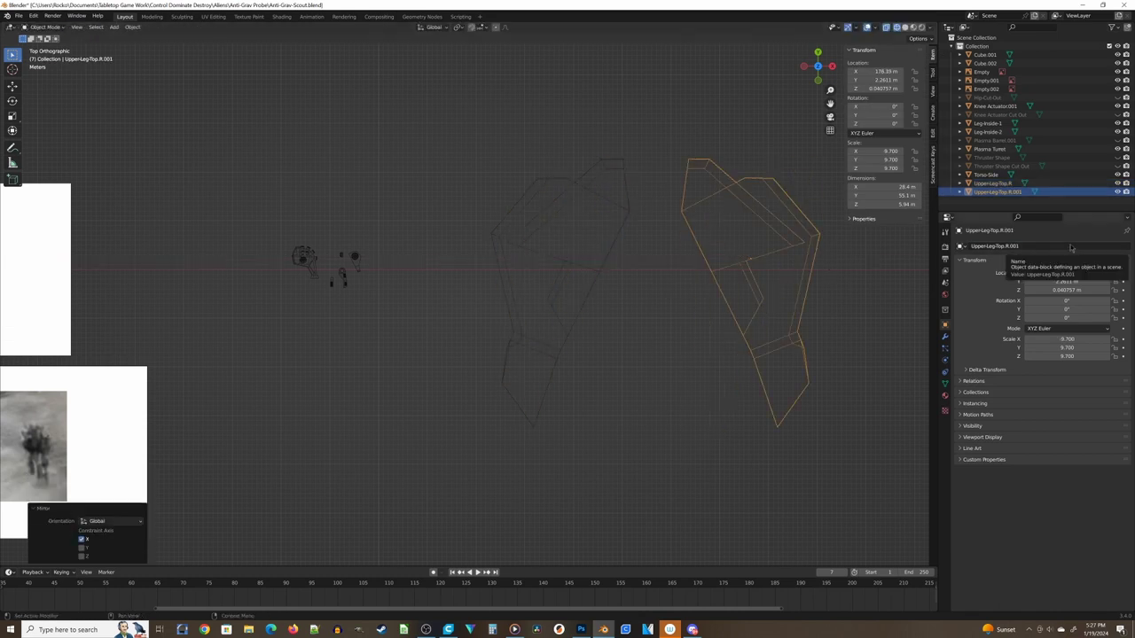
pyautogui.click(1029, 246)
pyautogui.press('BackSpace')
pyautogui.press('BackSpace')
pyautogui.press('BackSpace')
pyautogui.press('BackSpace')
pyautogui.press('BackSpace')
pyautogui.write('L')
pyautogui.press('Return')
pyautogui.hotkey('ctrl', 's')
# Set Leg-Inside-1's scale to 9.7 on all axes and move it along X past the two upper-leg tops
pyautogui.scroll(2, 465, 300)
pyautogui.click(320, 249)
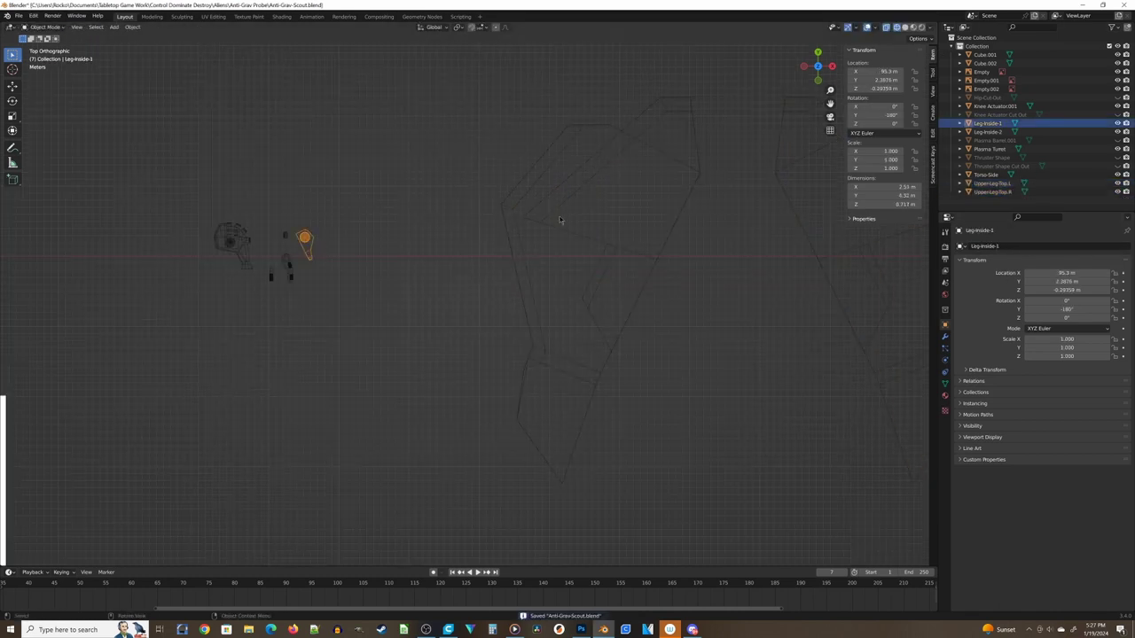
pyautogui.click(562, 221)
pyautogui.click(307, 246)
pyautogui.doubleClick(891, 152)
pyautogui.write('9.7')
pyautogui.press('Tab')
pyautogui.write('9.7\t9.7')
pyautogui.scroll(-6, 423, 385)
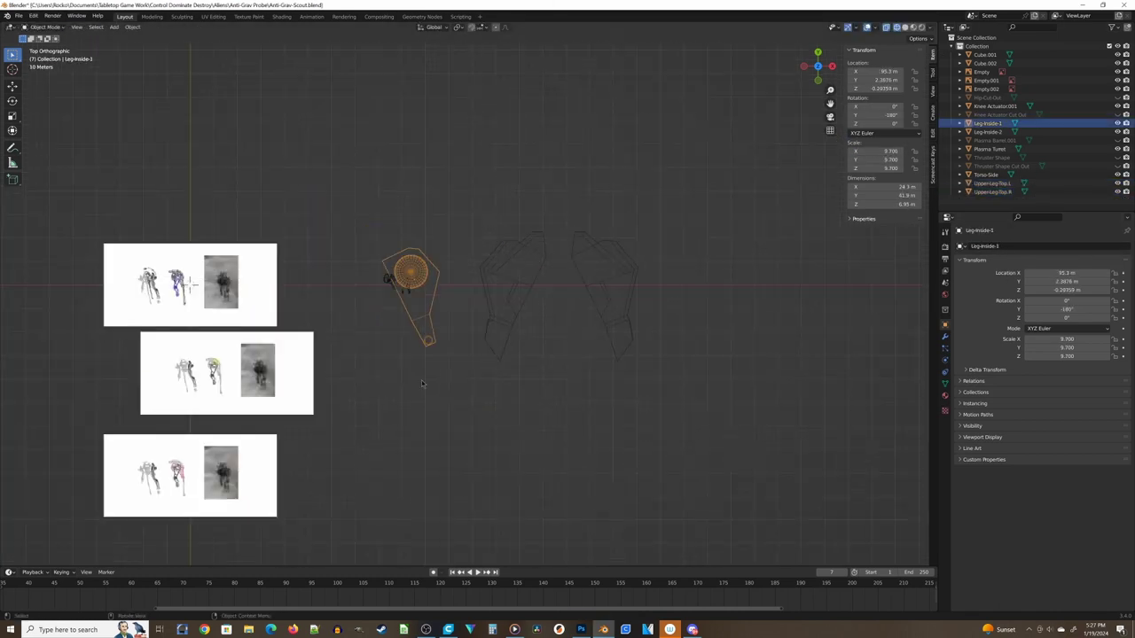
pyautogui.press('g')
pyautogui.press('x')
pyautogui.click(655, 231)
pyautogui.keyDown('shift'); pyautogui.moveTo(656, 230); pyautogui.dragTo(600, 217, button='middle'); pyautogui.keyUp('shift')
pyautogui.scroll(2, 612, 236)
# Duplicate Leg-Inside-1 about 35 m along X and mirror the copy on the global X axis
pyautogui.hotkey('shift', 'd')
pyautogui.press('x')
pyautogui.click(848, 298)
pyautogui.hotkey('ctrl', 'm')
pyautogui.press('x')
pyautogui.press('Return')
# Rename the original inner leg piece Upper-Leg-Inside.R and its mirrored copy Upper-Leg-Inside.L
pyautogui.click(678, 271)
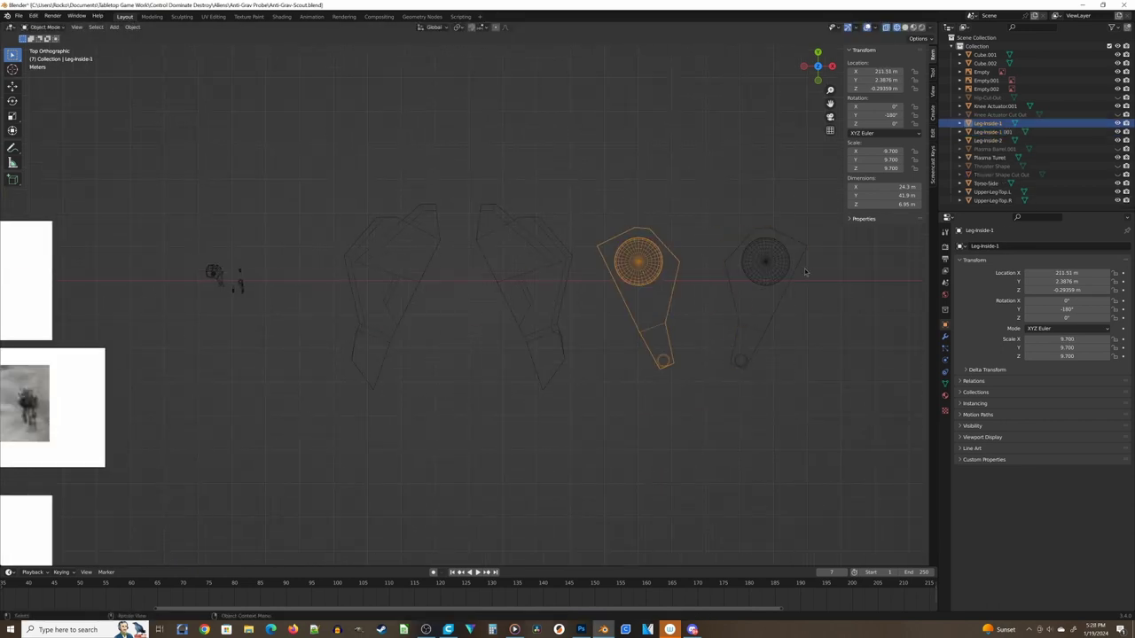
pyautogui.write('R')
pyautogui.press('Return')
pyautogui.click(787, 263)
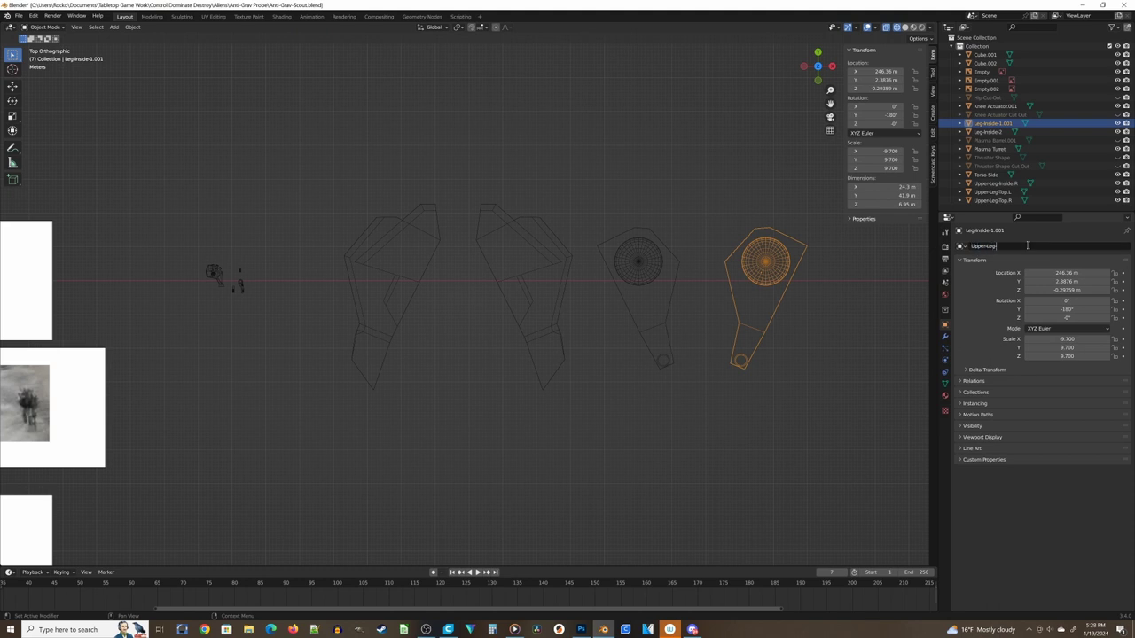
pyautogui.write('.L')
pyautogui.press('Return')
# Move Knee Actuator.001 about 14 m along X, set its scale to 9.7 on all axes, and save the file
pyautogui.keyDown('shift'); pyautogui.moveTo(532, 244); pyautogui.dragTo(612, 266, button='middle'); pyautogui.keyUp('shift')
pyautogui.click(321, 306)
pyautogui.press('g')
pyautogui.press('x')
pyautogui.click(371, 306)
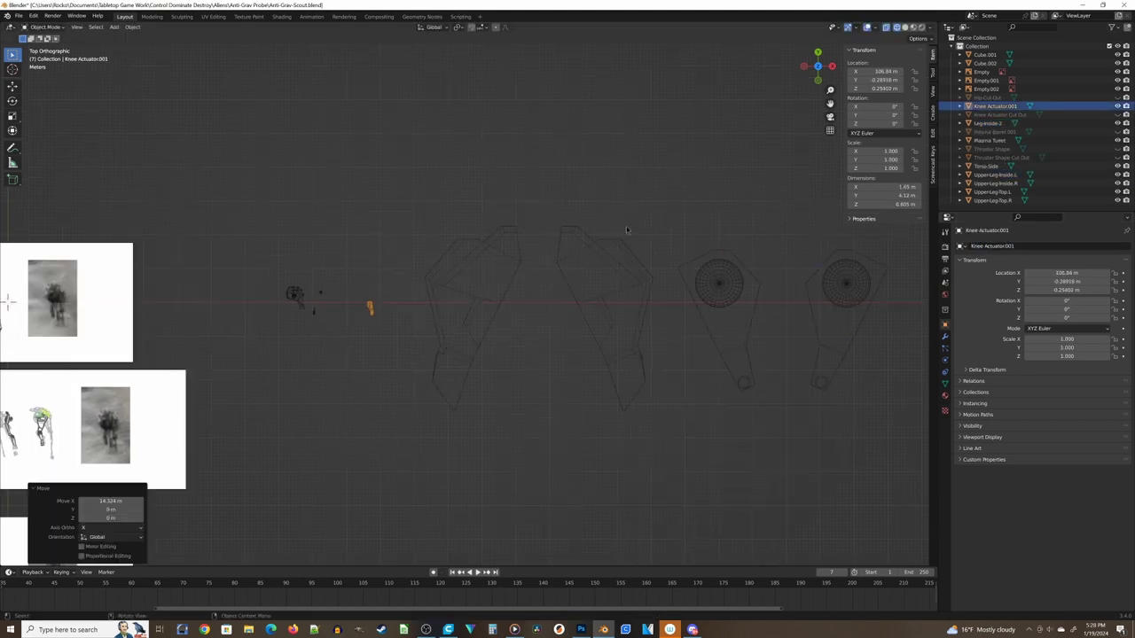
pyautogui.write('9.7')
pyautogui.press('Tab')
pyautogui.write('9.7')
pyautogui.press('Return')
pyautogui.keyDown('shift'); pyautogui.moveTo(709, 213); pyautogui.dragTo(837, 245, button='middle'); pyautogui.keyUp('shift')
pyautogui.hotkey('ctrl', 's')
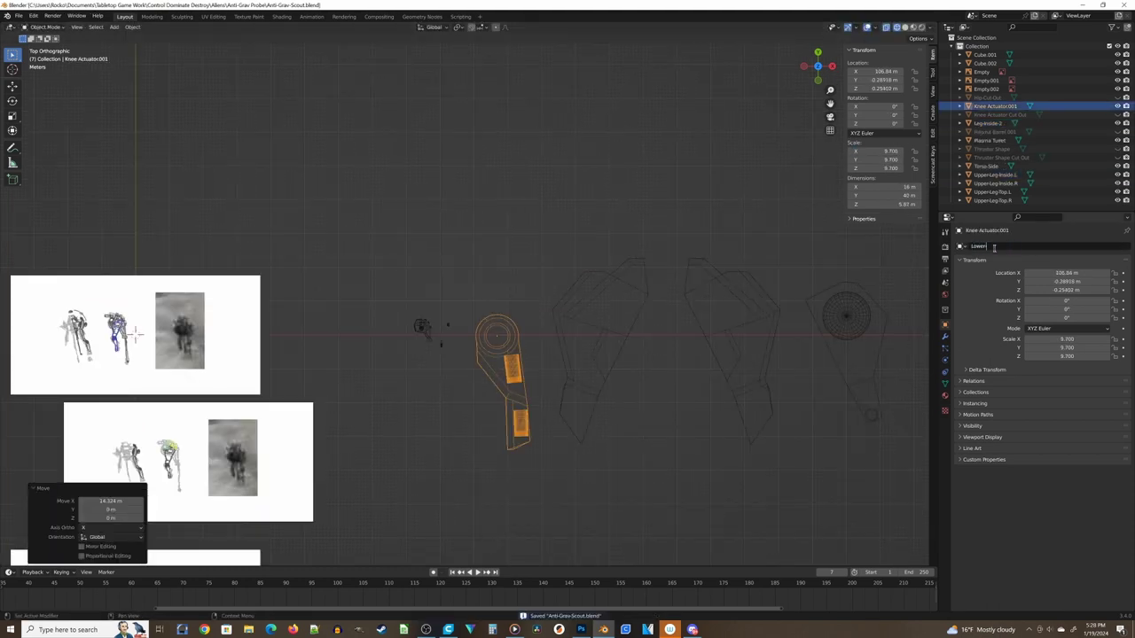
# Rename Knee Actuator.001 as Lower-Leg.R
pyautogui.press('Return')
pyautogui.doubleClick(1048, 246)
pyautogui.write('.R')
pyautogui.press('Return')
# Duplicate Lower-Leg.R along X to beyond the inner leg pieces and mirror the copy on the global X axis
pyautogui.scroll(-2, 479, 377)
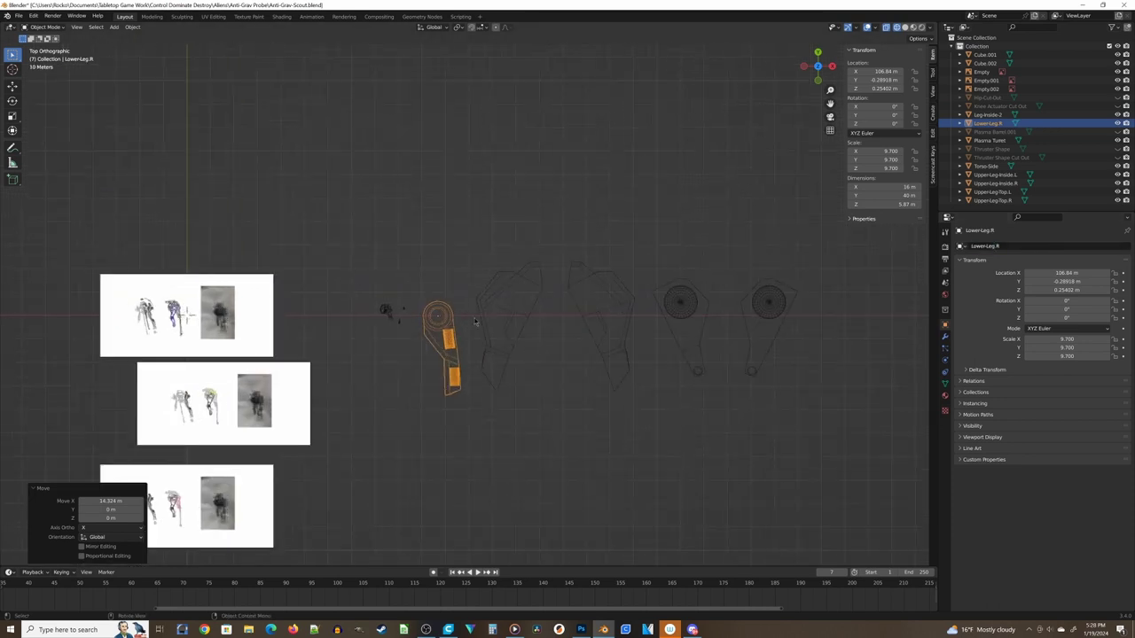
pyautogui.hotkey('shift', 'd')
pyautogui.press('x')
pyautogui.click(858, 380)
pyautogui.hotkey('ctrl', 'm')
pyautogui.press('x')
pyautogui.press('Return')
# Rename the mirrored lower-leg copy Lower-Leg.L and save the file
pyautogui.press('BackSpace')
pyautogui.write('L')
pyautogui.press('Return')
pyautogui.hotkey('ctrl', 's')
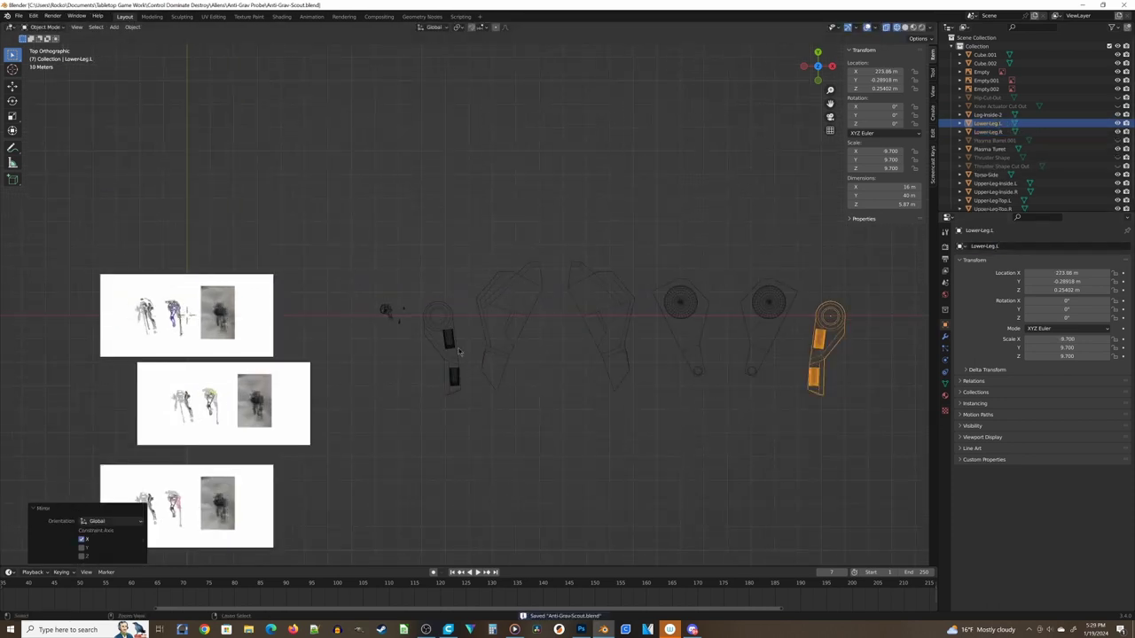
# Set the Plasma Turret's scale to 9.7 on all axes and move it to the free space above Lower-Leg.R
pyautogui.keyDown('shift'); pyautogui.moveTo(417, 332); pyautogui.dragTo(494, 345, button='middle'); pyautogui.keyUp('shift')
pyautogui.scroll(8, 495, 345)
pyautogui.click(515, 390)
pyautogui.scroll(-3, 523, 386)
pyautogui.write('9.7')
pyautogui.press('Tab')
pyautogui.write('9.7')
pyautogui.press('Return')
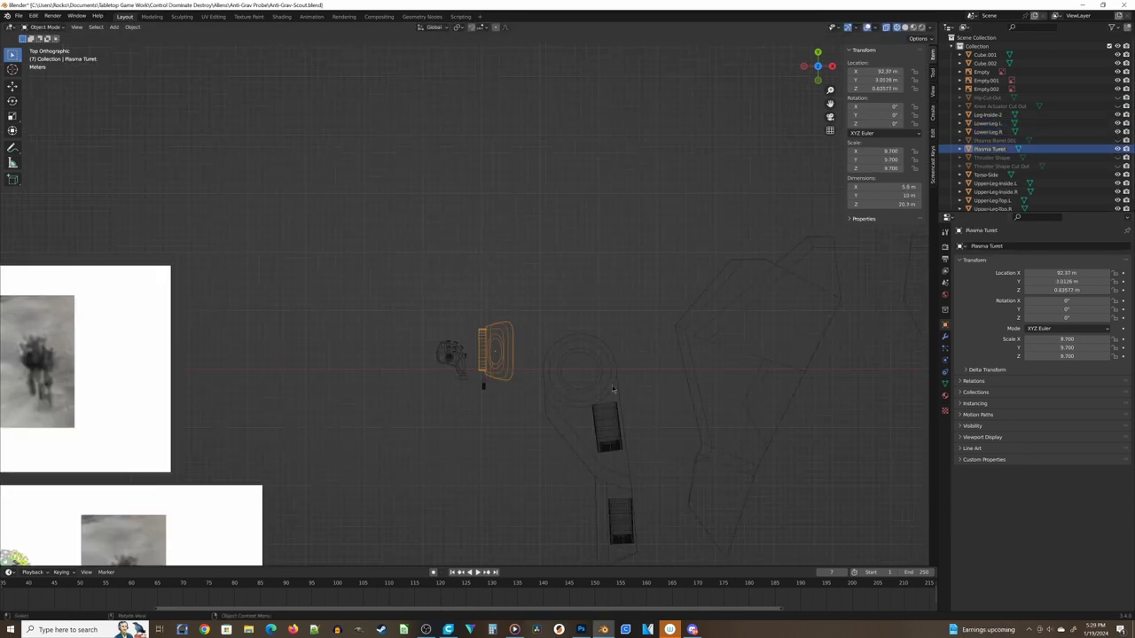
pyautogui.press('g')
pyautogui.click(596, 233)
# Name the turret Plasma-Turret.1 and add two copies beside it named Plasma-Turret.2 and Plasma-Turret.3
pyautogui.doubleClick(1011, 246)
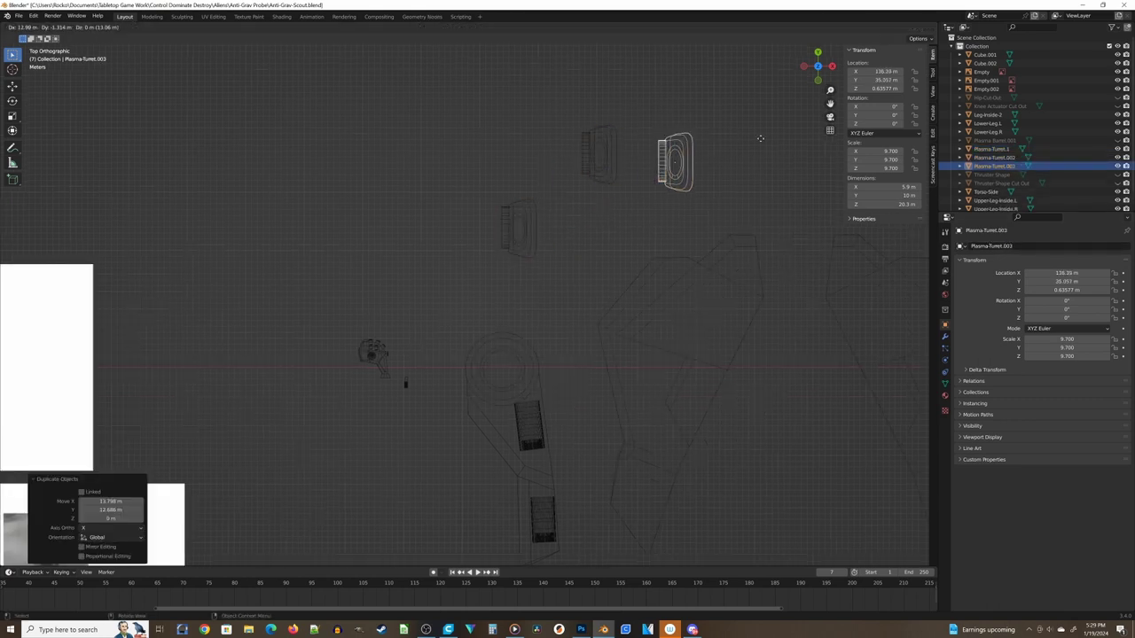
pyautogui.doubleClick(1057, 246)
pyautogui.click(700, 161)
pyautogui.doubleClick(1048, 245)
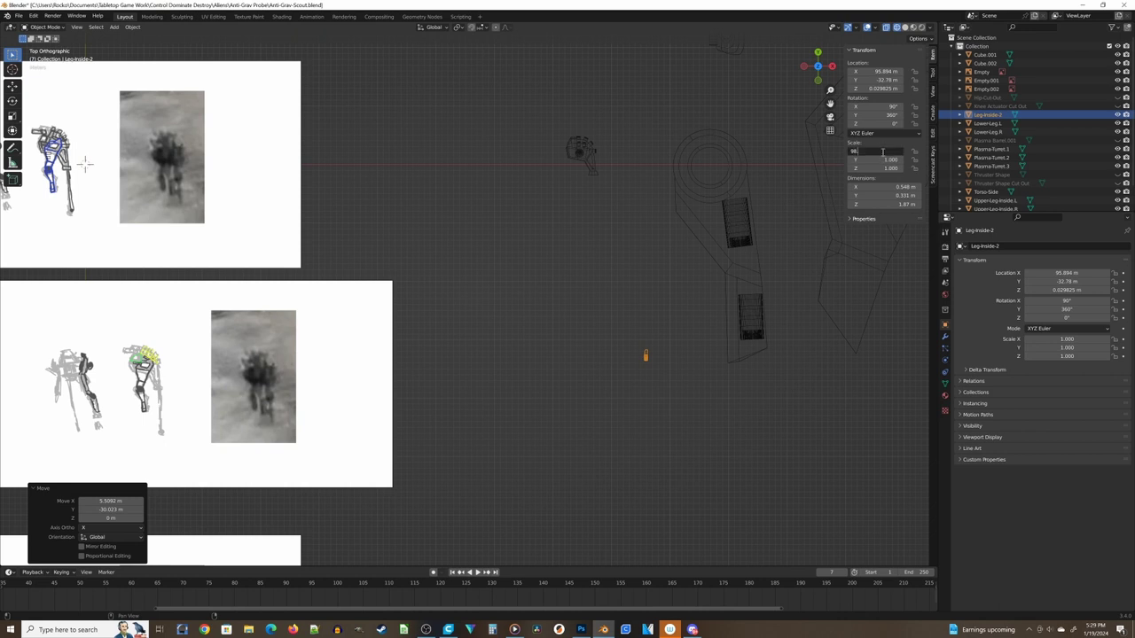
# Set Leg-Inside-2's scale to 9.7 on all axes and save the file
pyautogui.write('.7')
pyautogui.press('Tab')
pyautogui.write('9.7')
pyautogui.press('Tab')
pyautogui.write('9.7')
pyautogui.press('Return')
pyautogui.hotkey('ctrl', 's')
# Rename Leg-Inside-2 as Inside-Thruster.R
pyautogui.scroll(-2, 579, 403)
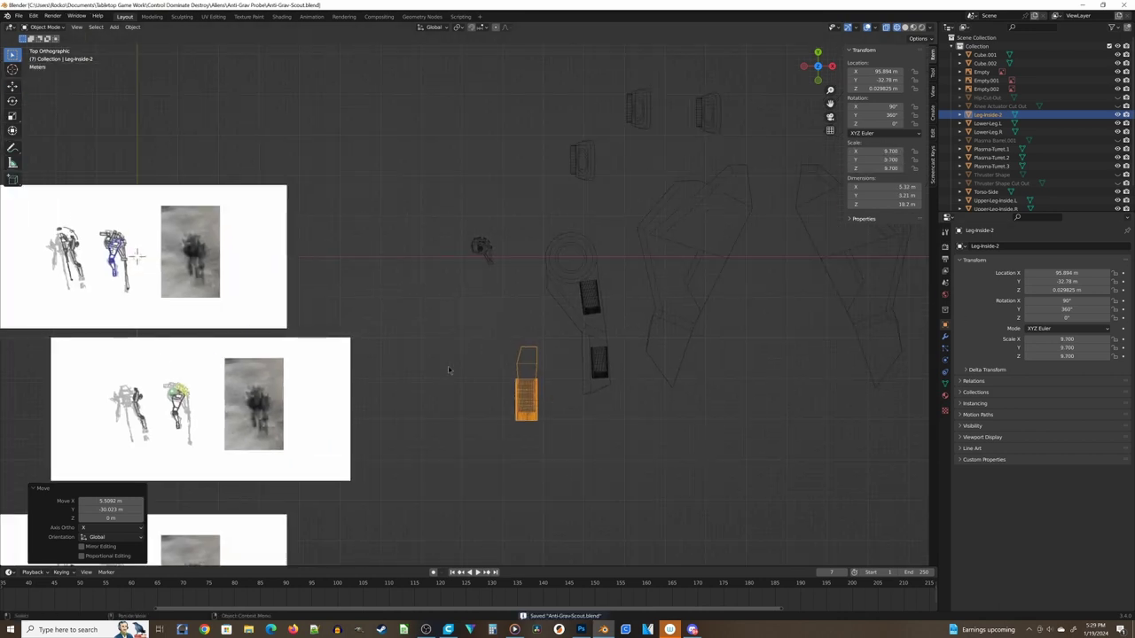
pyautogui.doubleClick(999, 248)
pyautogui.write('Inside-Thruster.R')
pyautogui.press('Return')
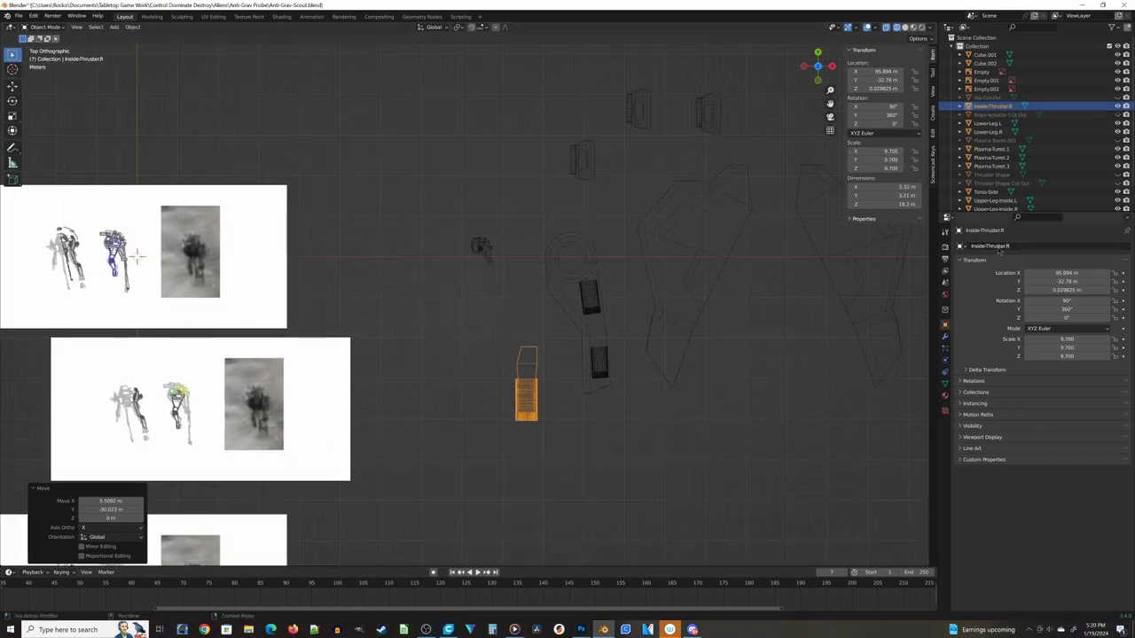
# Duplicate Inside-Thruster.R and move the copy along X to the outer side of Lower-Leg.L
pyautogui.hotkey('shift', 'd')
pyautogui.press('x')
pyautogui.click(814, 380)
pyautogui.scroll(-2, 798, 377)
pyautogui.press('g')
pyautogui.press('x')
pyautogui.click(902, 359)
# Rename the thruster copy Inside-Thruster.L
pyautogui.keyDown('shift'); pyautogui.moveTo(612, 298); pyautogui.dragTo(479, 285, button='middle'); pyautogui.keyUp('shift')
pyautogui.doubleClick(1044, 246)
pyautogui.write('Inside-Thruster.L')
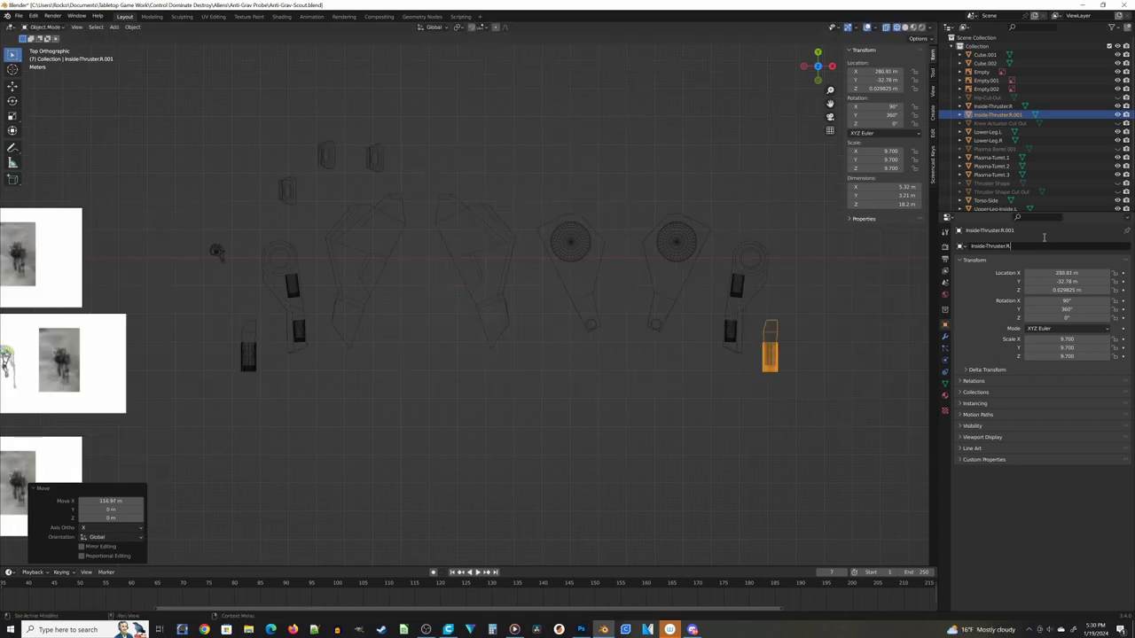
pyautogui.press('Return')
# Set Torso-Side's scale to 9.7 on all axes and move it about 230 m along X past the leg parts
pyautogui.keyDown('shift'); pyautogui.moveTo(140, 285); pyautogui.dragTo(284, 325, button='middle'); pyautogui.keyUp('shift')
pyautogui.click(358, 289)
pyautogui.doubleClick(884, 150)
pyautogui.write('9.7\t9.7\t9.7')
pyautogui.scroll(-2, 586, 310)
pyautogui.press('g')
pyautogui.press('x')
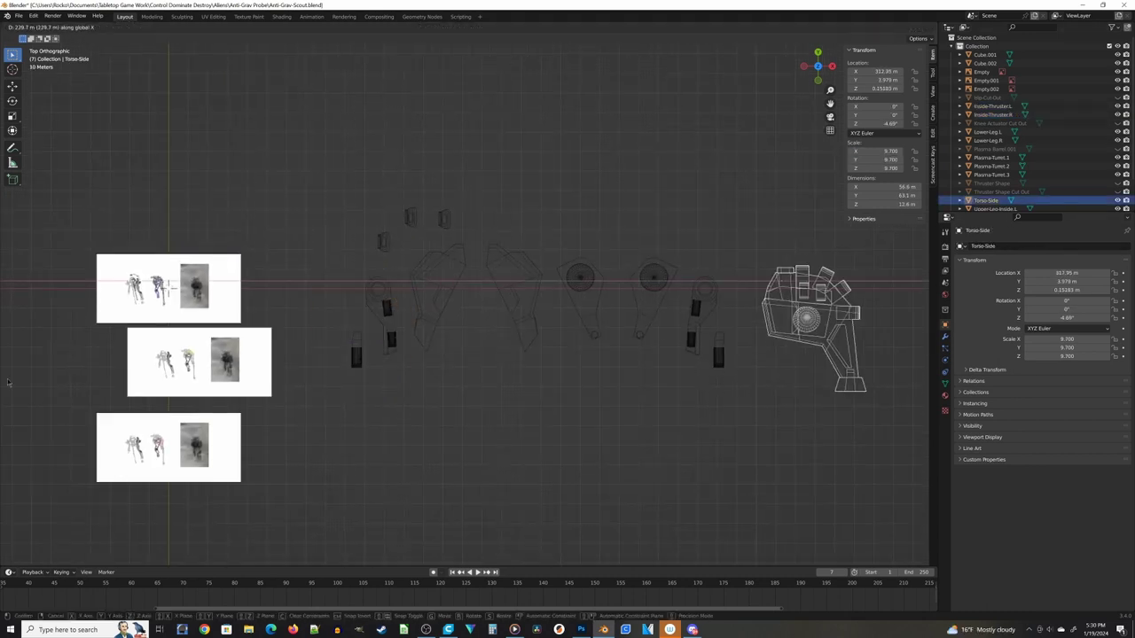
pyautogui.click(585, 461)
# Box-select the vertices along Torso-Side's base in the front view, return to the top view in Object Mode, and save the file
pyautogui.press('KP_1')
pyautogui.scroll(8, 585, 372)
pyautogui.press('Tab')
pyautogui.hotkey('alt', 'a')
pyautogui.press('b')
pyautogui.moveTo(340, 295); pyautogui.dragTo(896, 286)
pyautogui.scroll(3, 825, 413)
pyautogui.press('Tab')
pyautogui.scroll(-5, 824, 412)
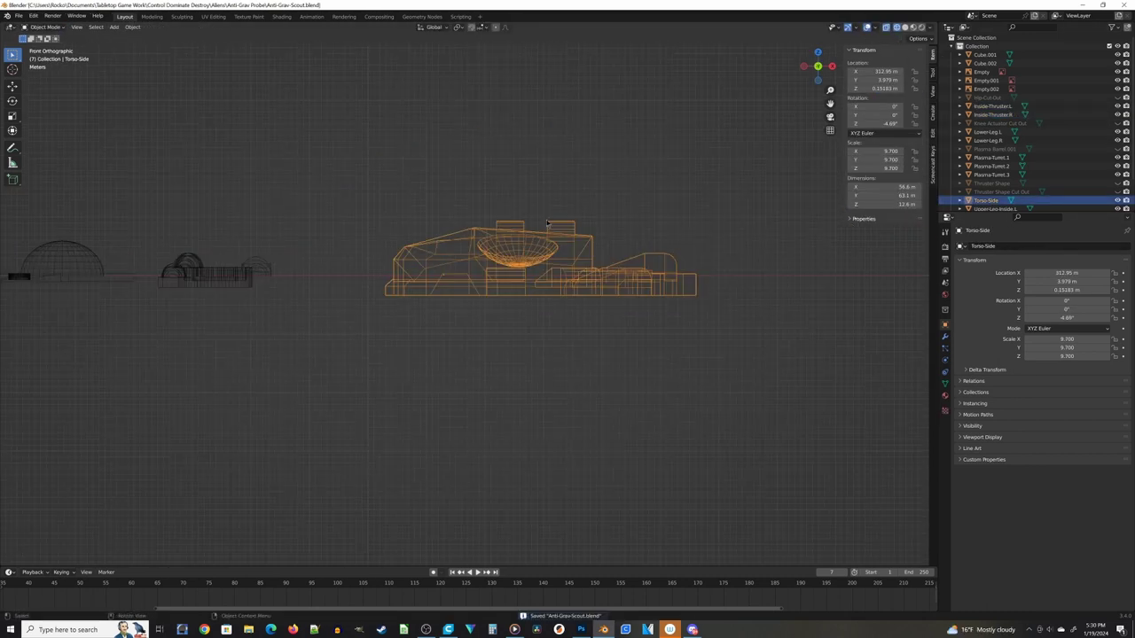
pyautogui.press('KP_7')
pyautogui.hotkey('ctrl', 's')
# Rename Torso-Side as Torso-Side.R
pyautogui.scroll(-4, 594, 378)
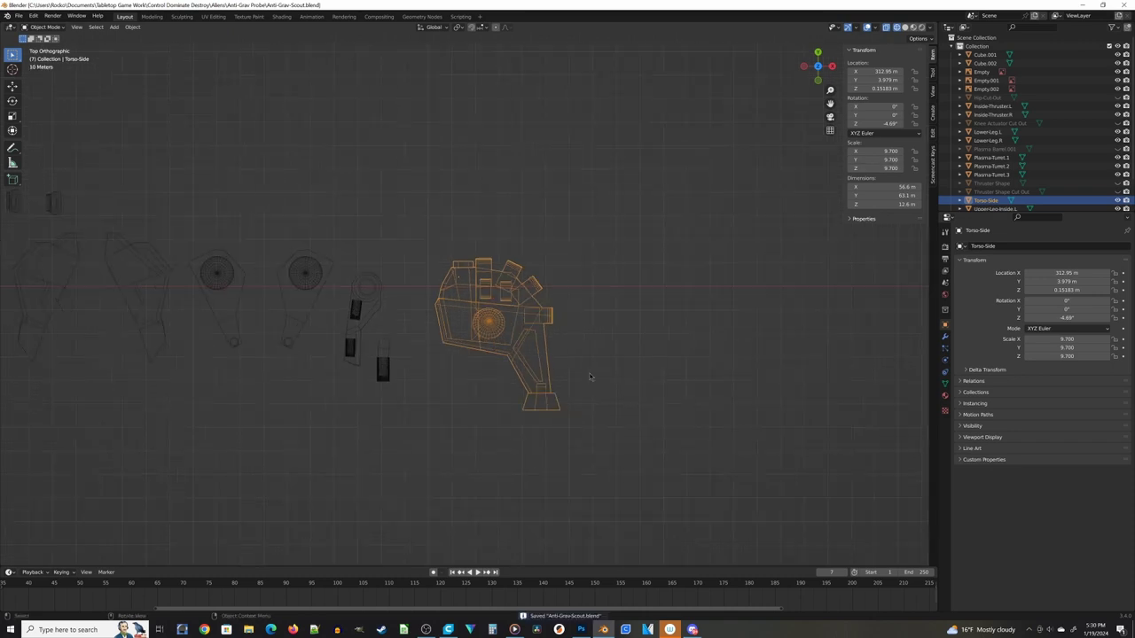
pyautogui.keyDown('shift'); pyautogui.moveTo(538, 318); pyautogui.dragTo(659, 347, button='middle'); pyautogui.keyUp('shift')
pyautogui.scroll(2, 659, 347)
pyautogui.doubleClick(1016, 246)
pyautogui.write('.R')
pyautogui.press('Return')
# Duplicate Torso-Side.R about 76 m along X, mirror the copy on the global X axis, and reposition it along X
pyautogui.hotkey('shift', 'd')
pyautogui.press('x')
pyautogui.click(765, 325)
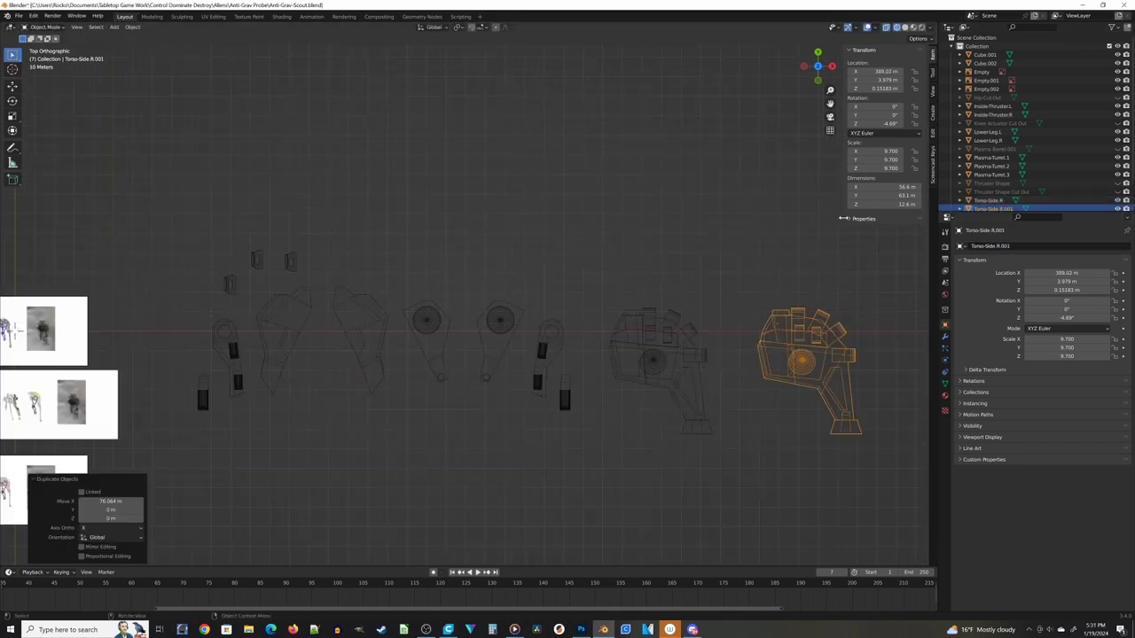
pyautogui.hotkey('ctrl', 'm')
pyautogui.press('x')
pyautogui.click(765, 326)
pyautogui.press('g')
pyautogui.press('x')
pyautogui.click(831, 325)
# Open the mirrored torso copy's name for editing
pyautogui.doubleClick(1041, 246)
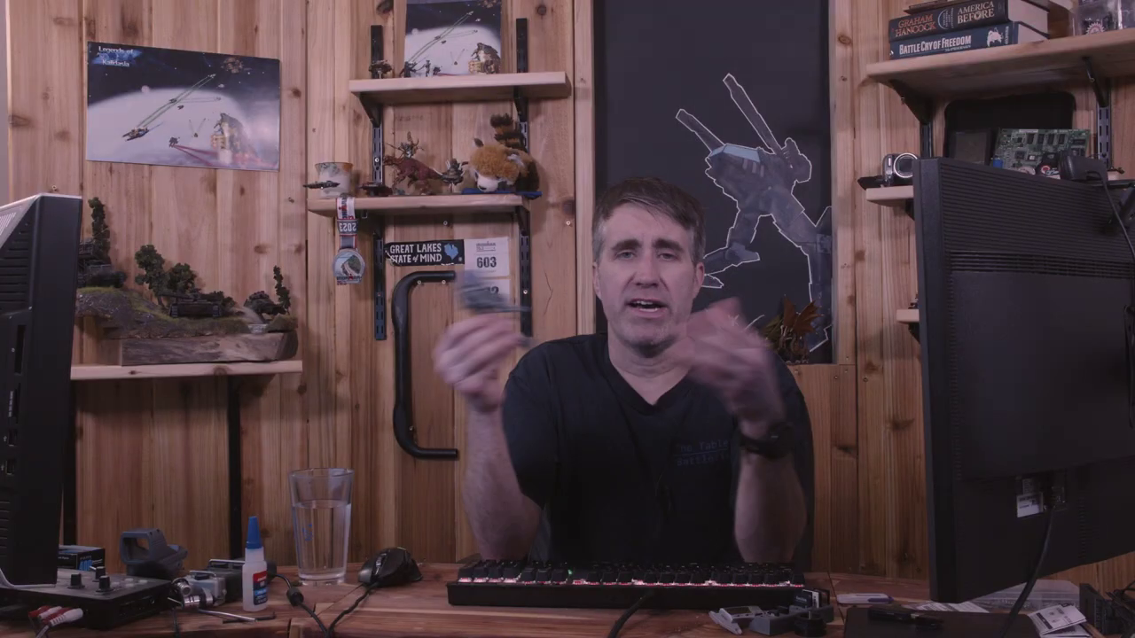